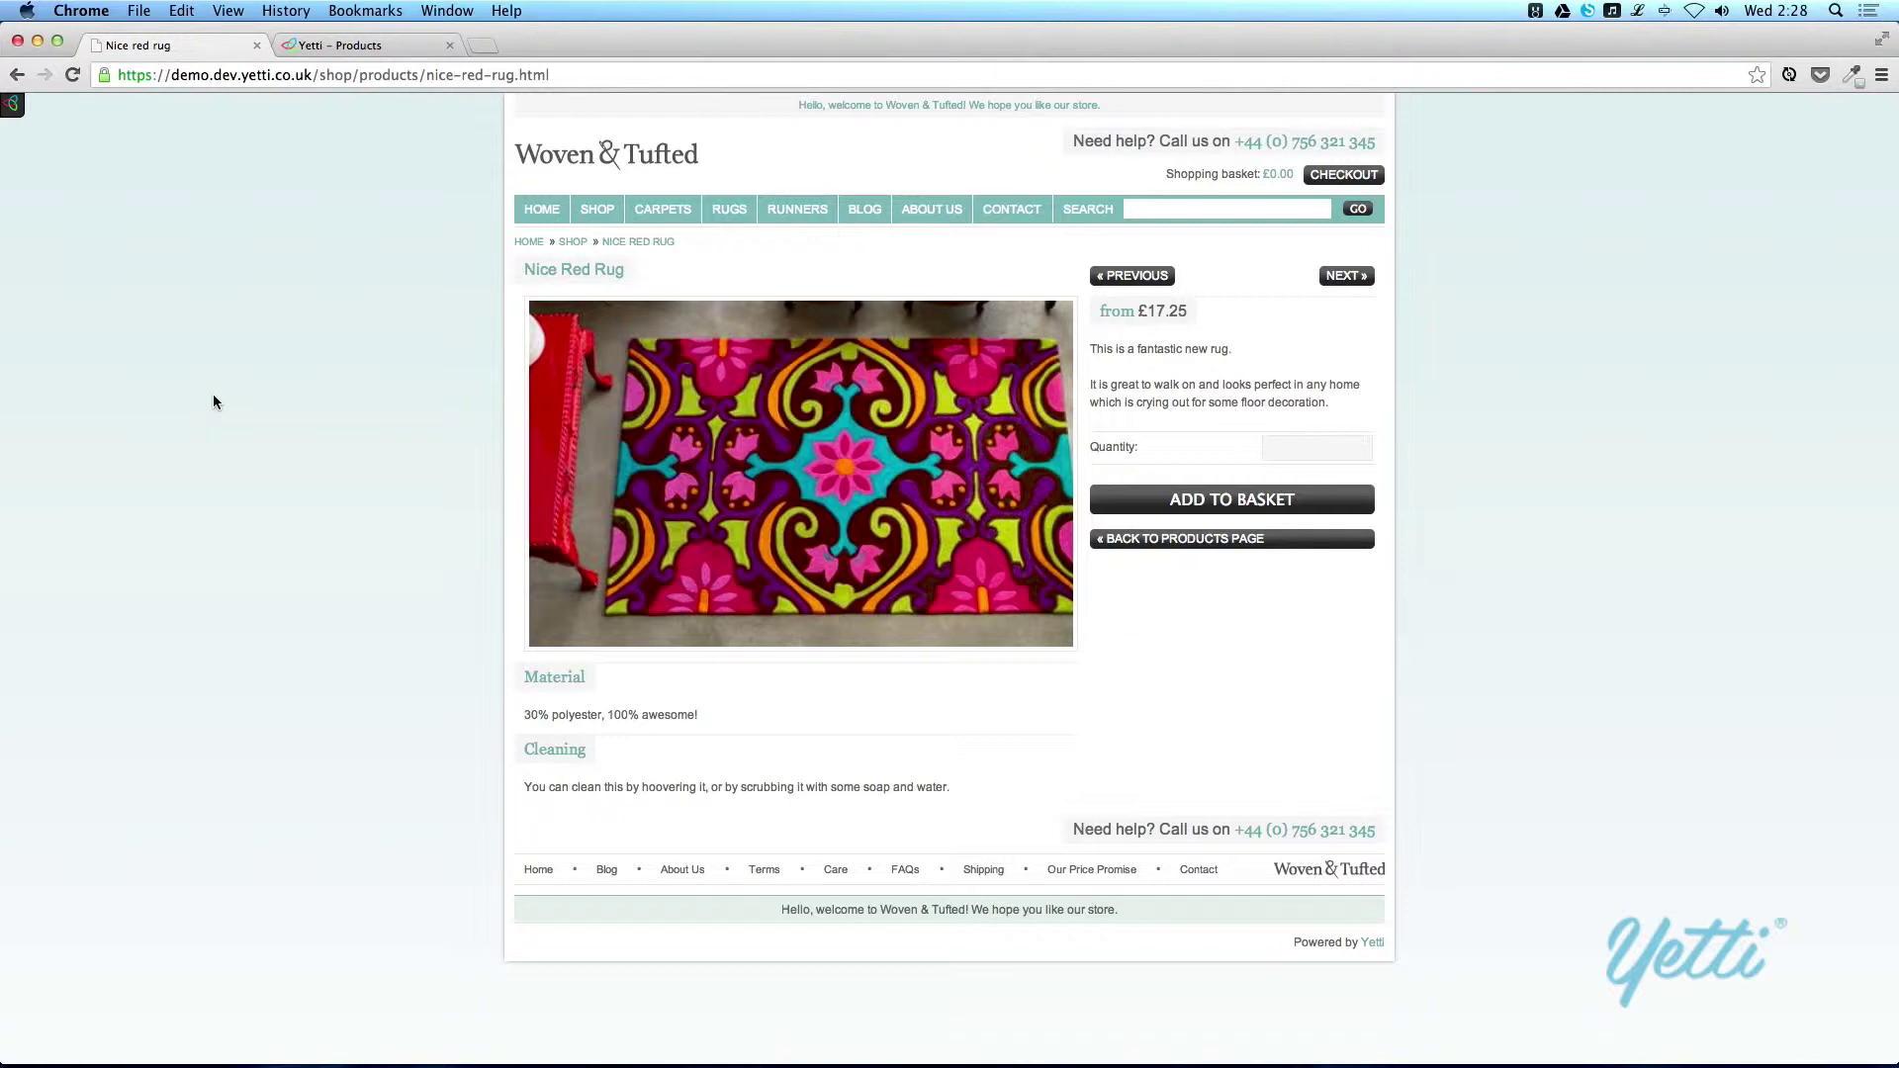
- Go to the Woven & Tufted shop listing and open the Alpine Shaggy Circles Black product page
{"action": "left_click", "coordinate": [594, 215]}
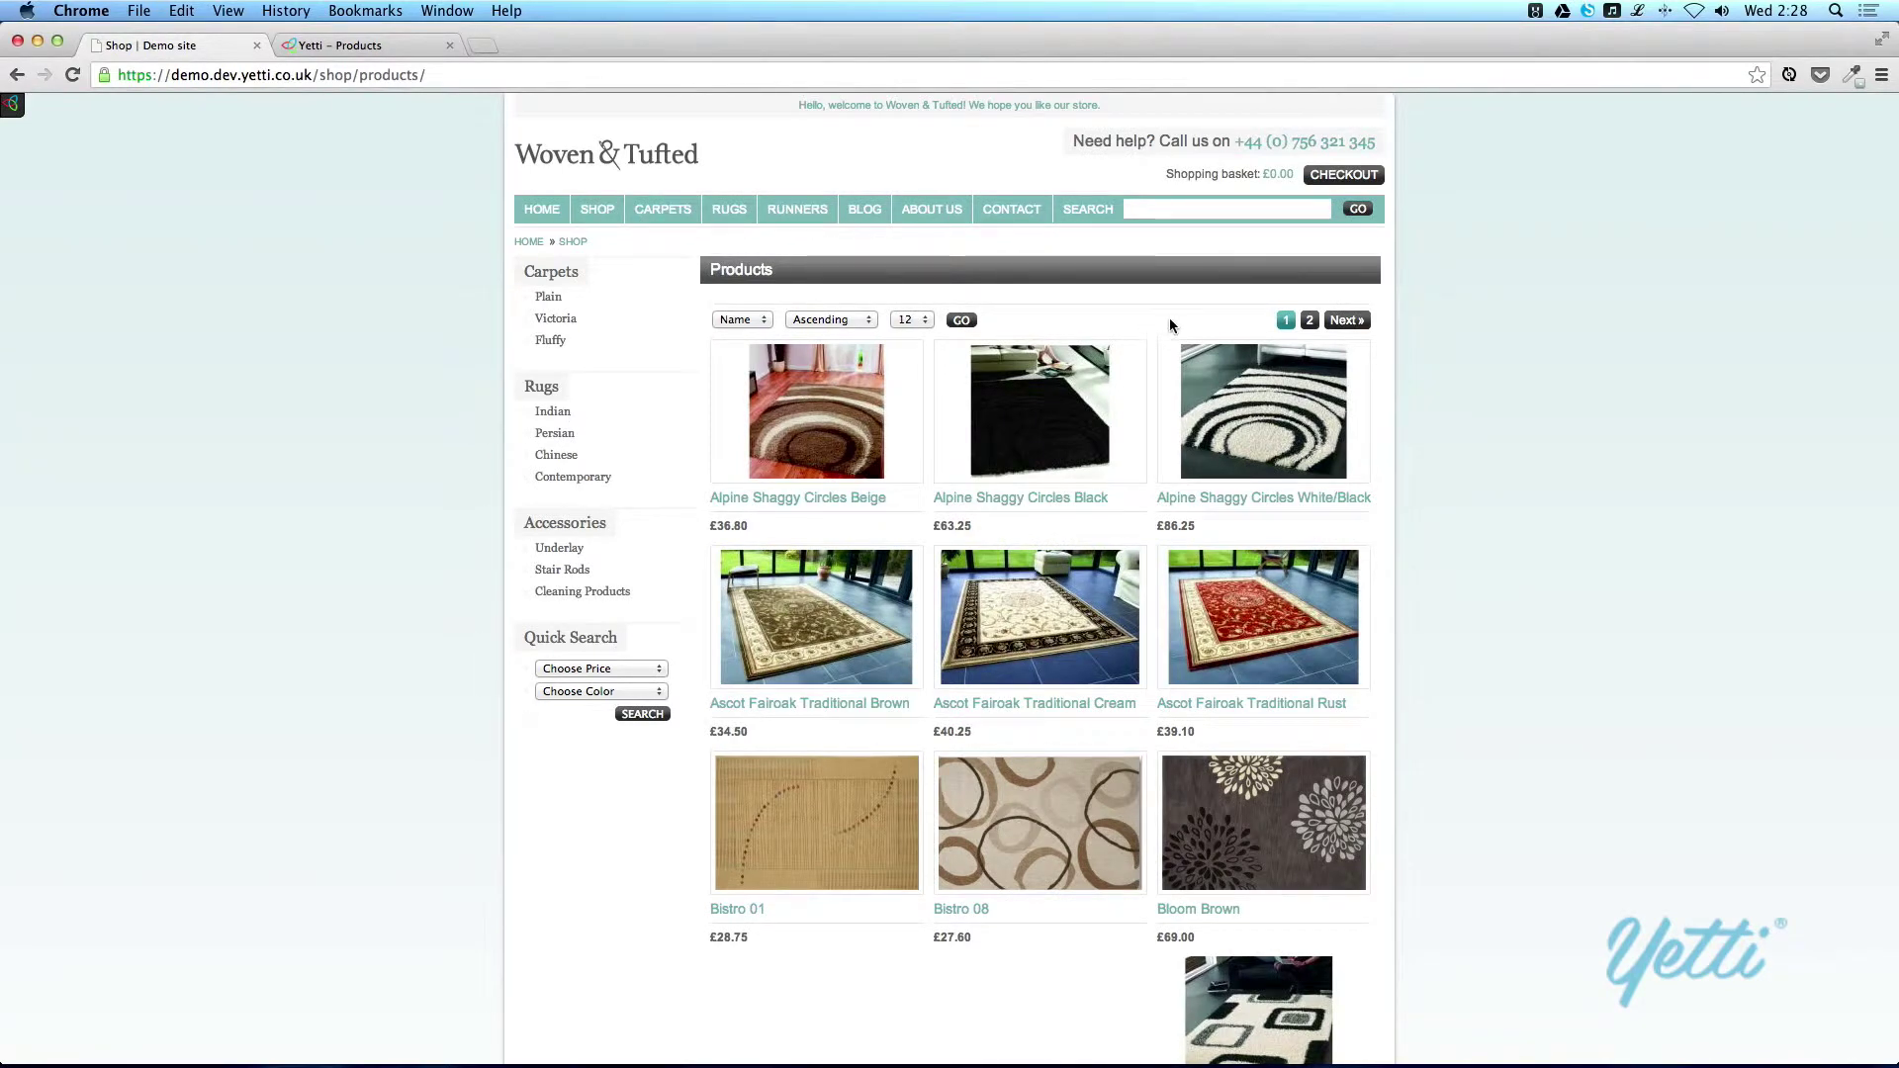
{"action": "left_click", "coordinate": [1088, 432]}
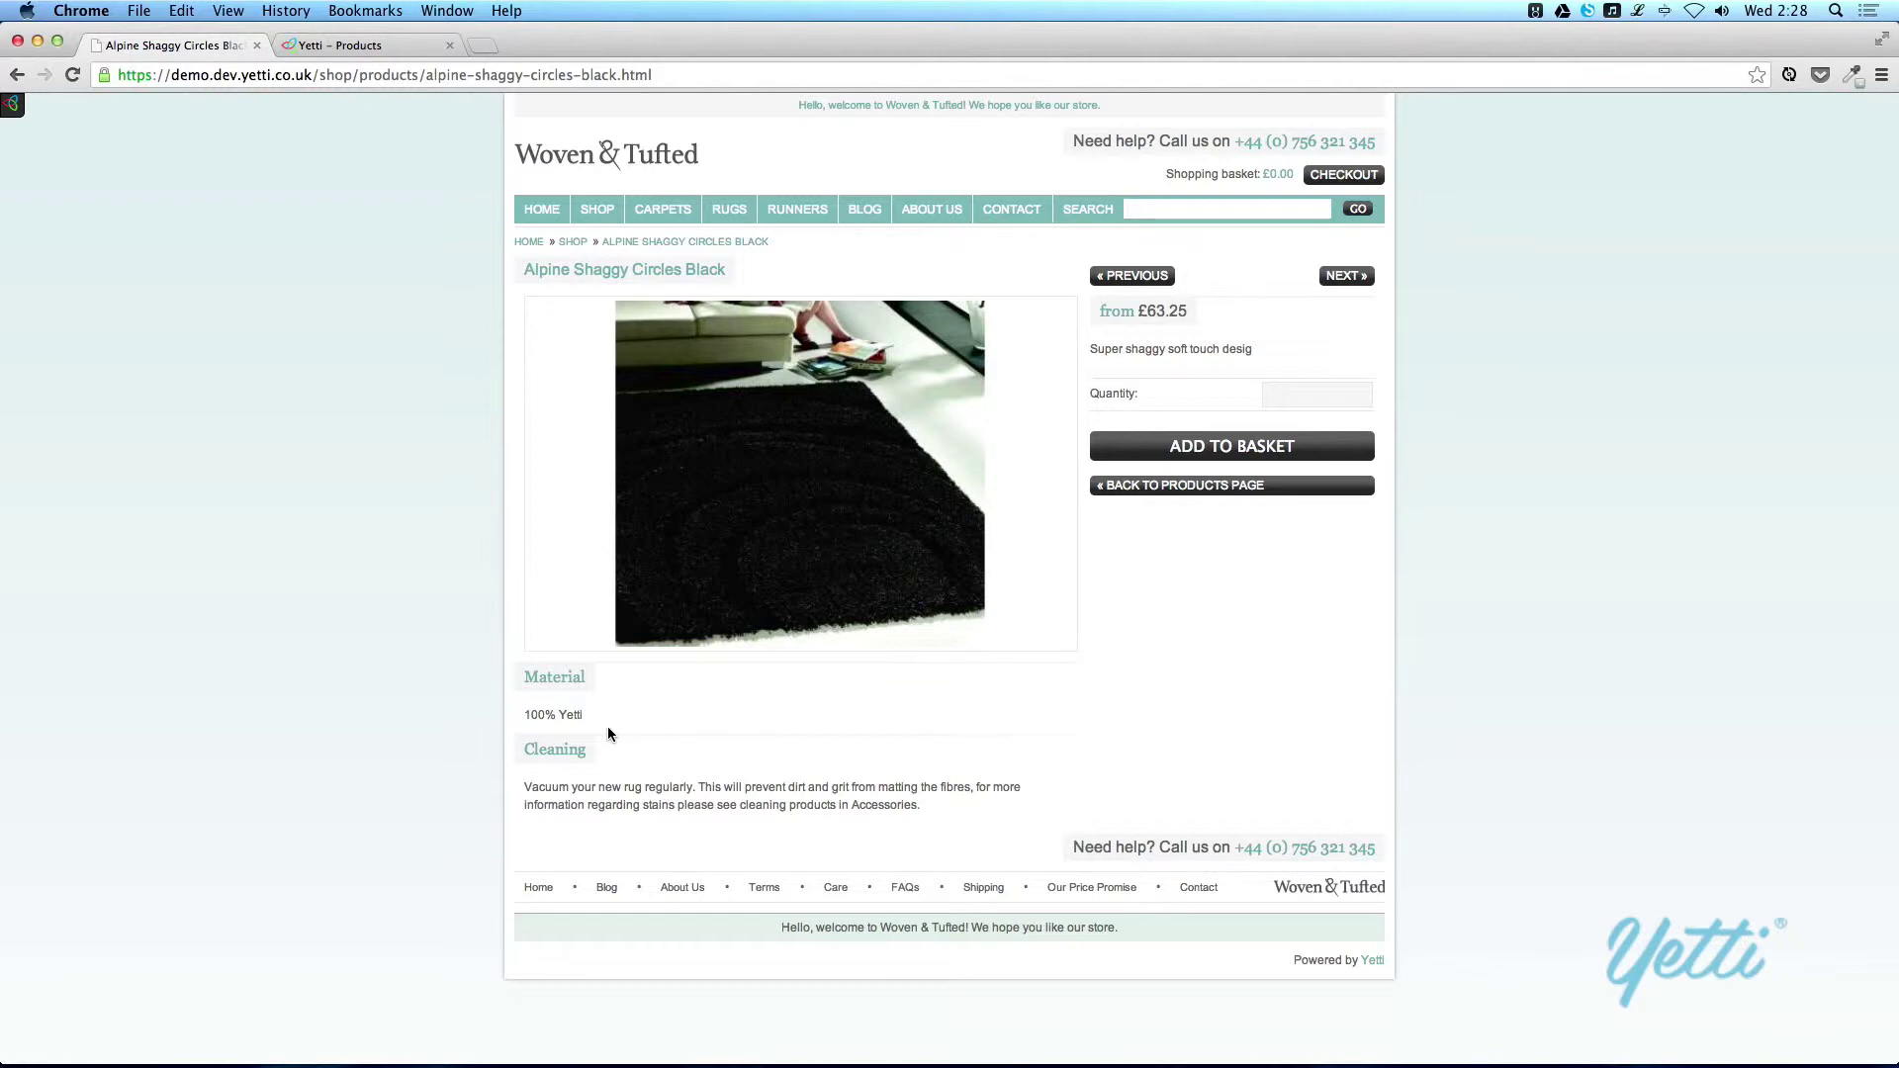
- Scroll the Yetti admin Products list down to Alpine Shaggy Circles Black
{"action": "left_click", "coordinate": [371, 51]}
{"action": "mouse_move", "coordinate": [807, 342]}
{"action": "scroll", "coordinate": [808, 341], "scroll_direction": "down", "scroll_amount": 3}
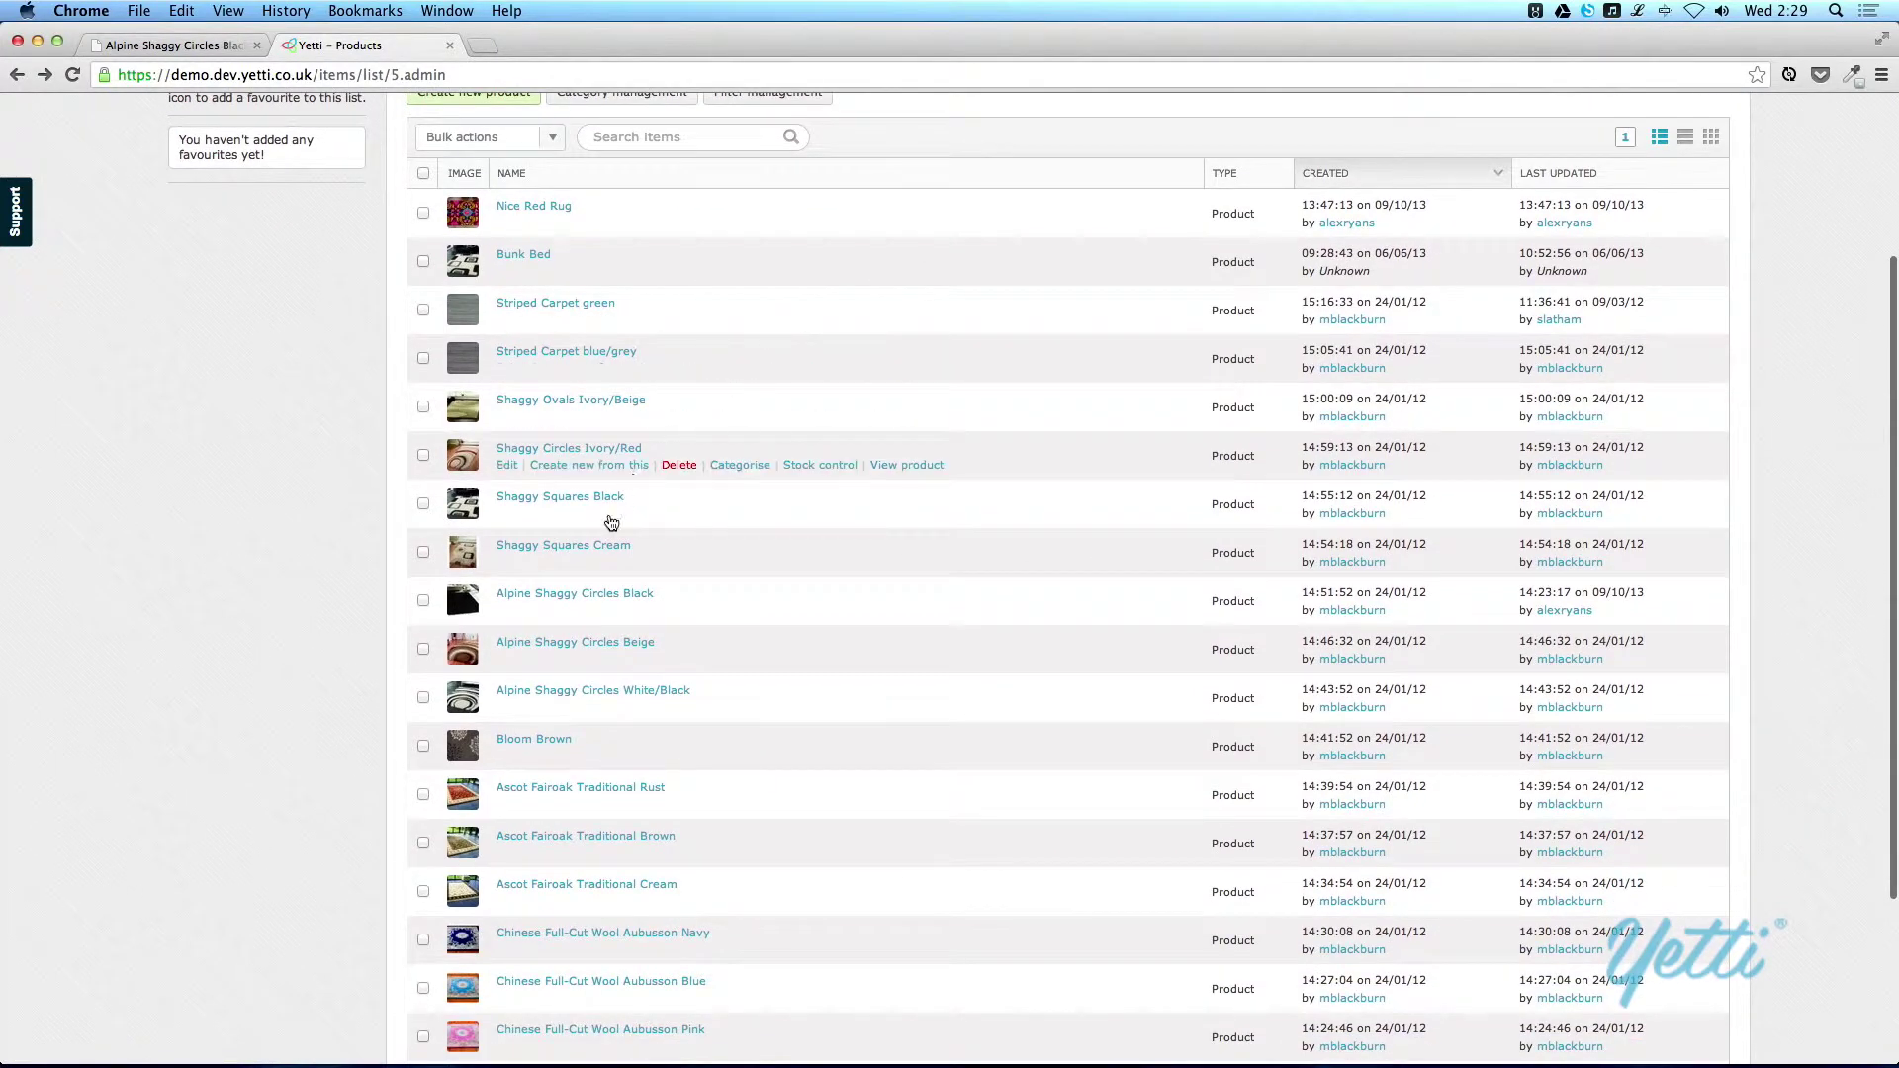
{"action": "mouse_move", "coordinate": [565, 603]}
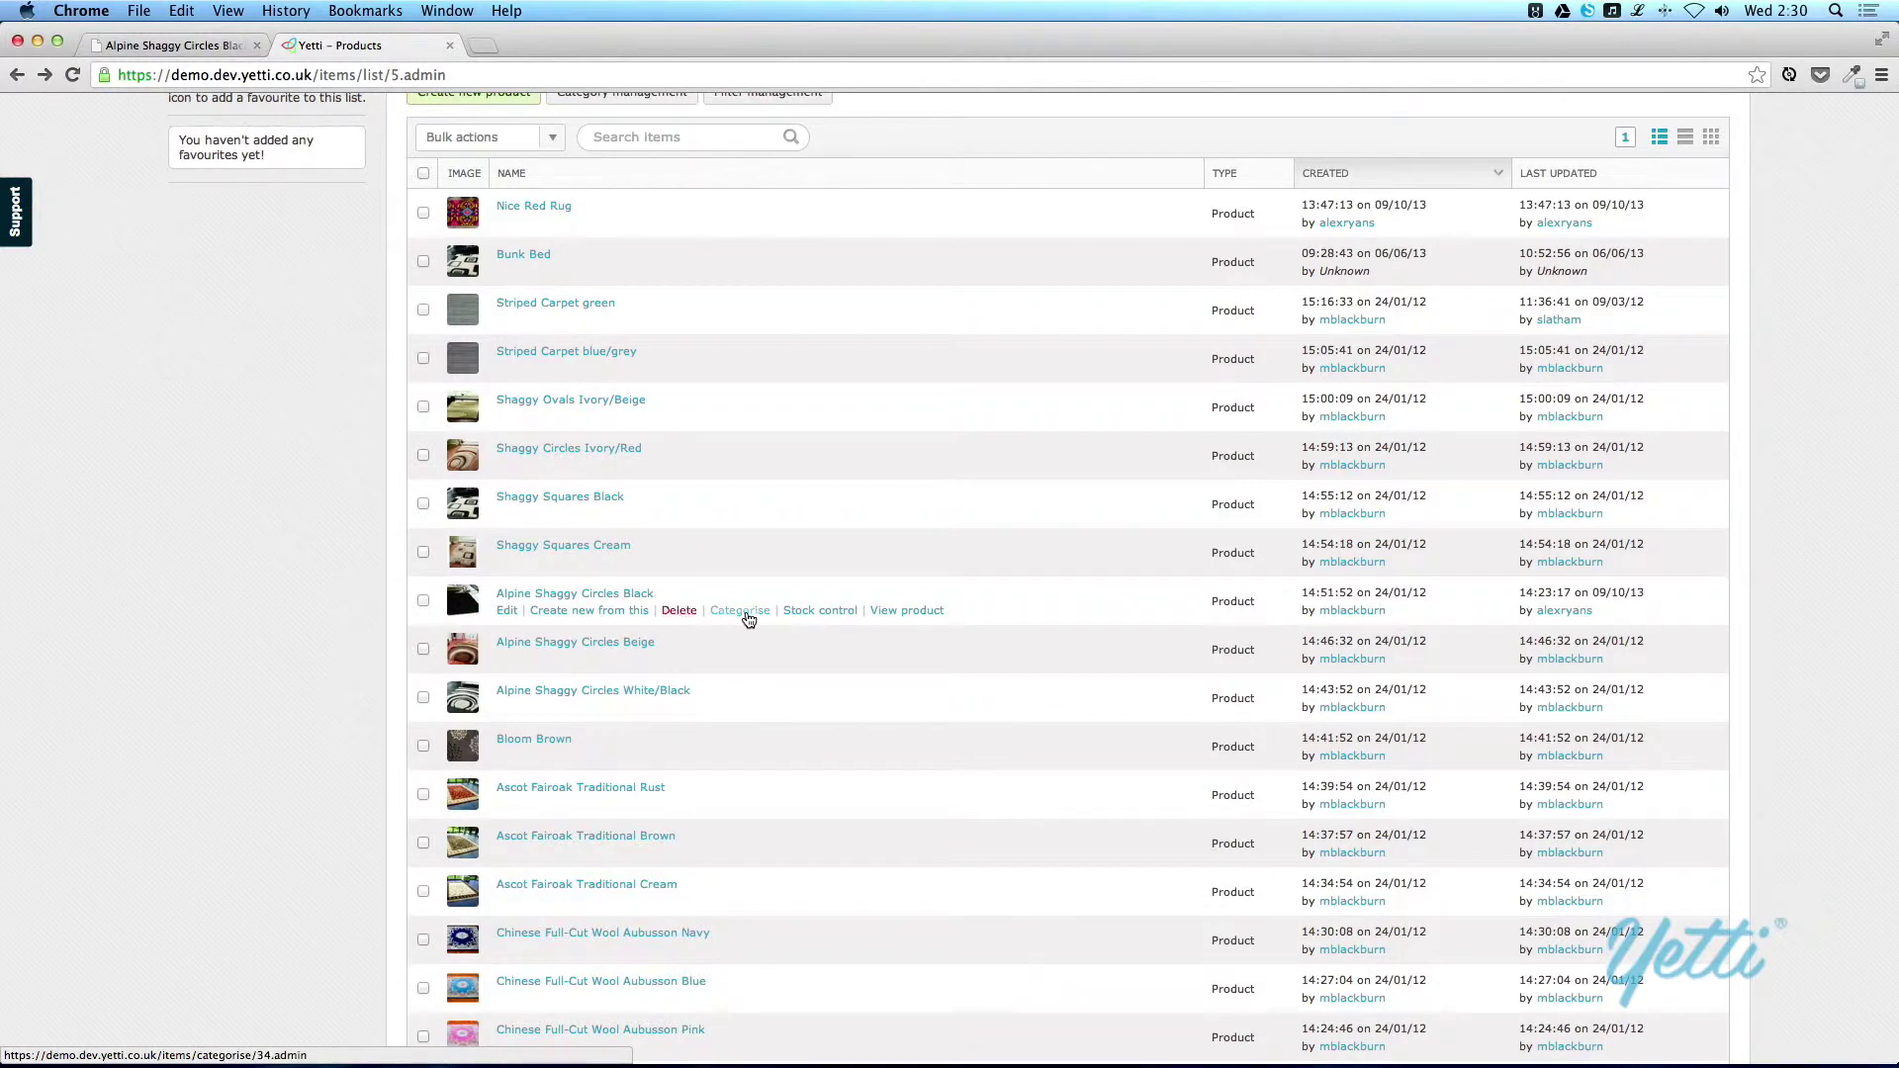
{"action": "left_click", "coordinate": [799, 620]}
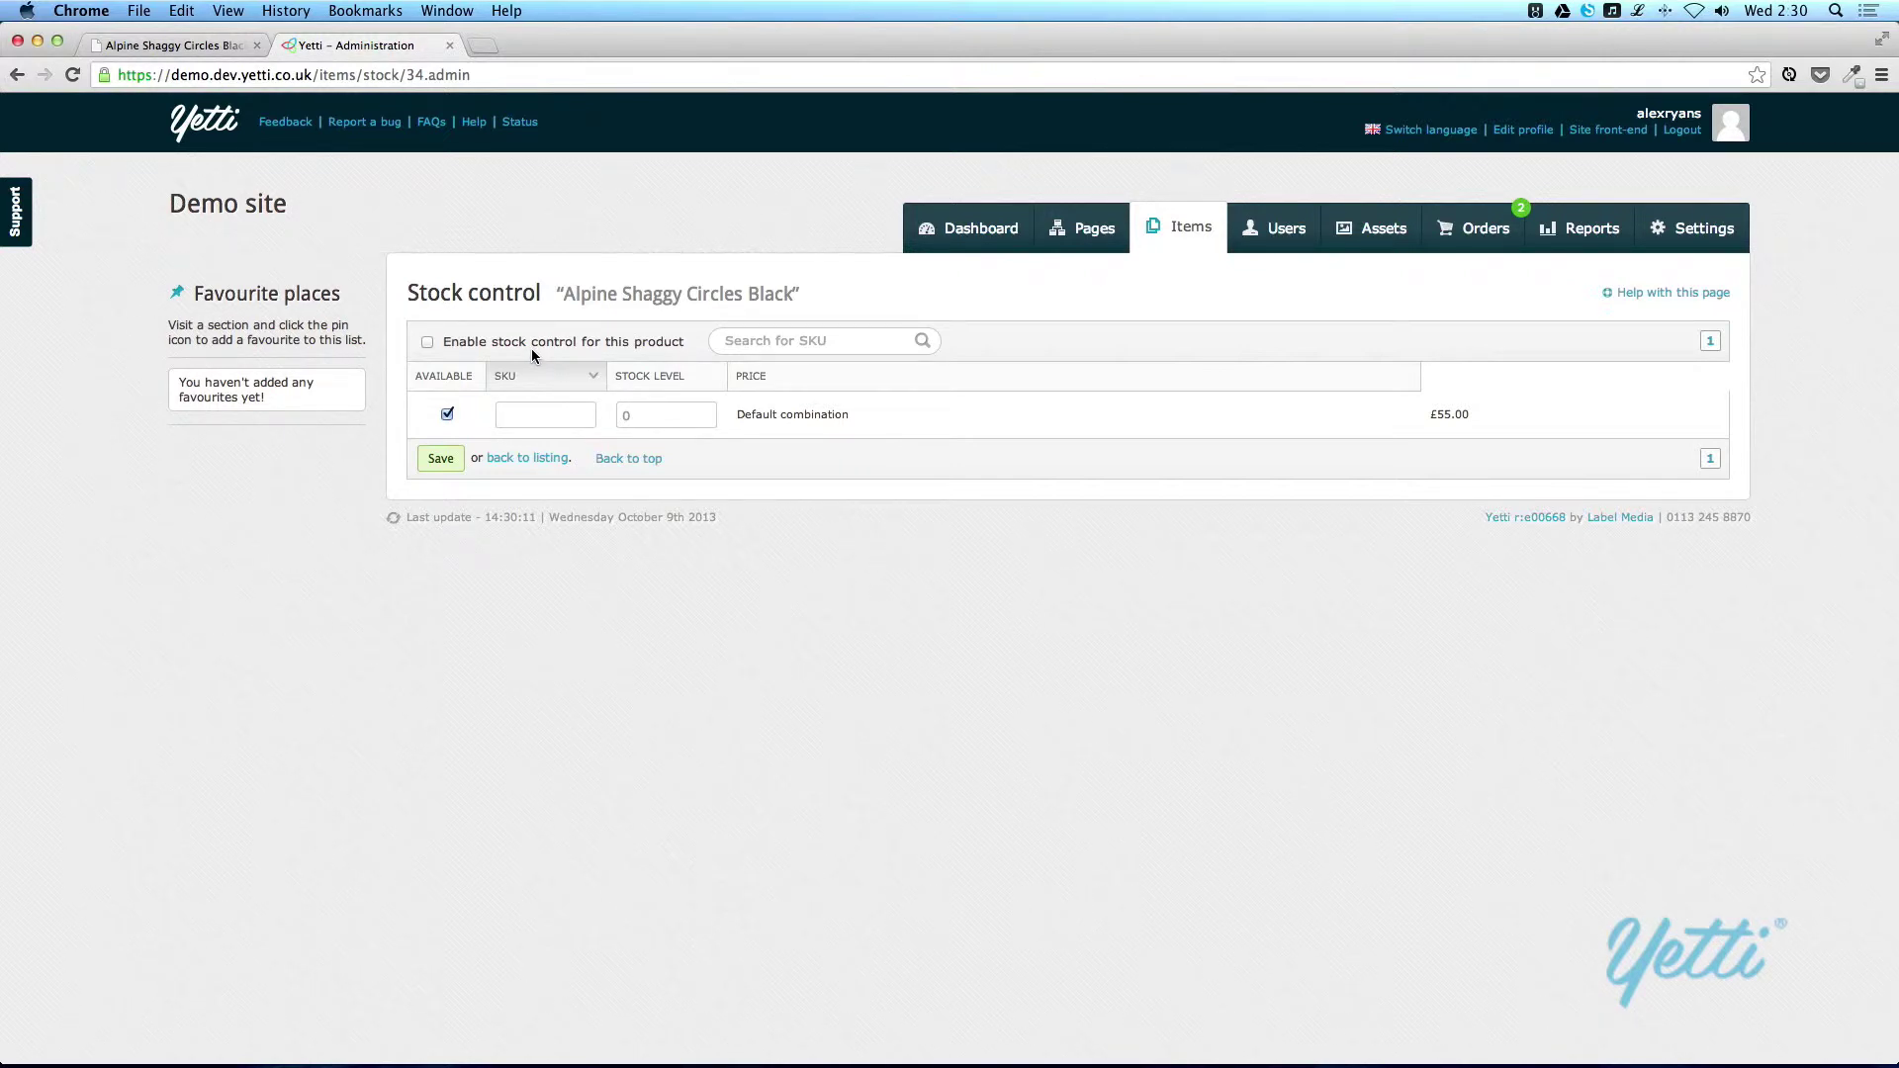
{"action": "left_click", "coordinate": [529, 461]}
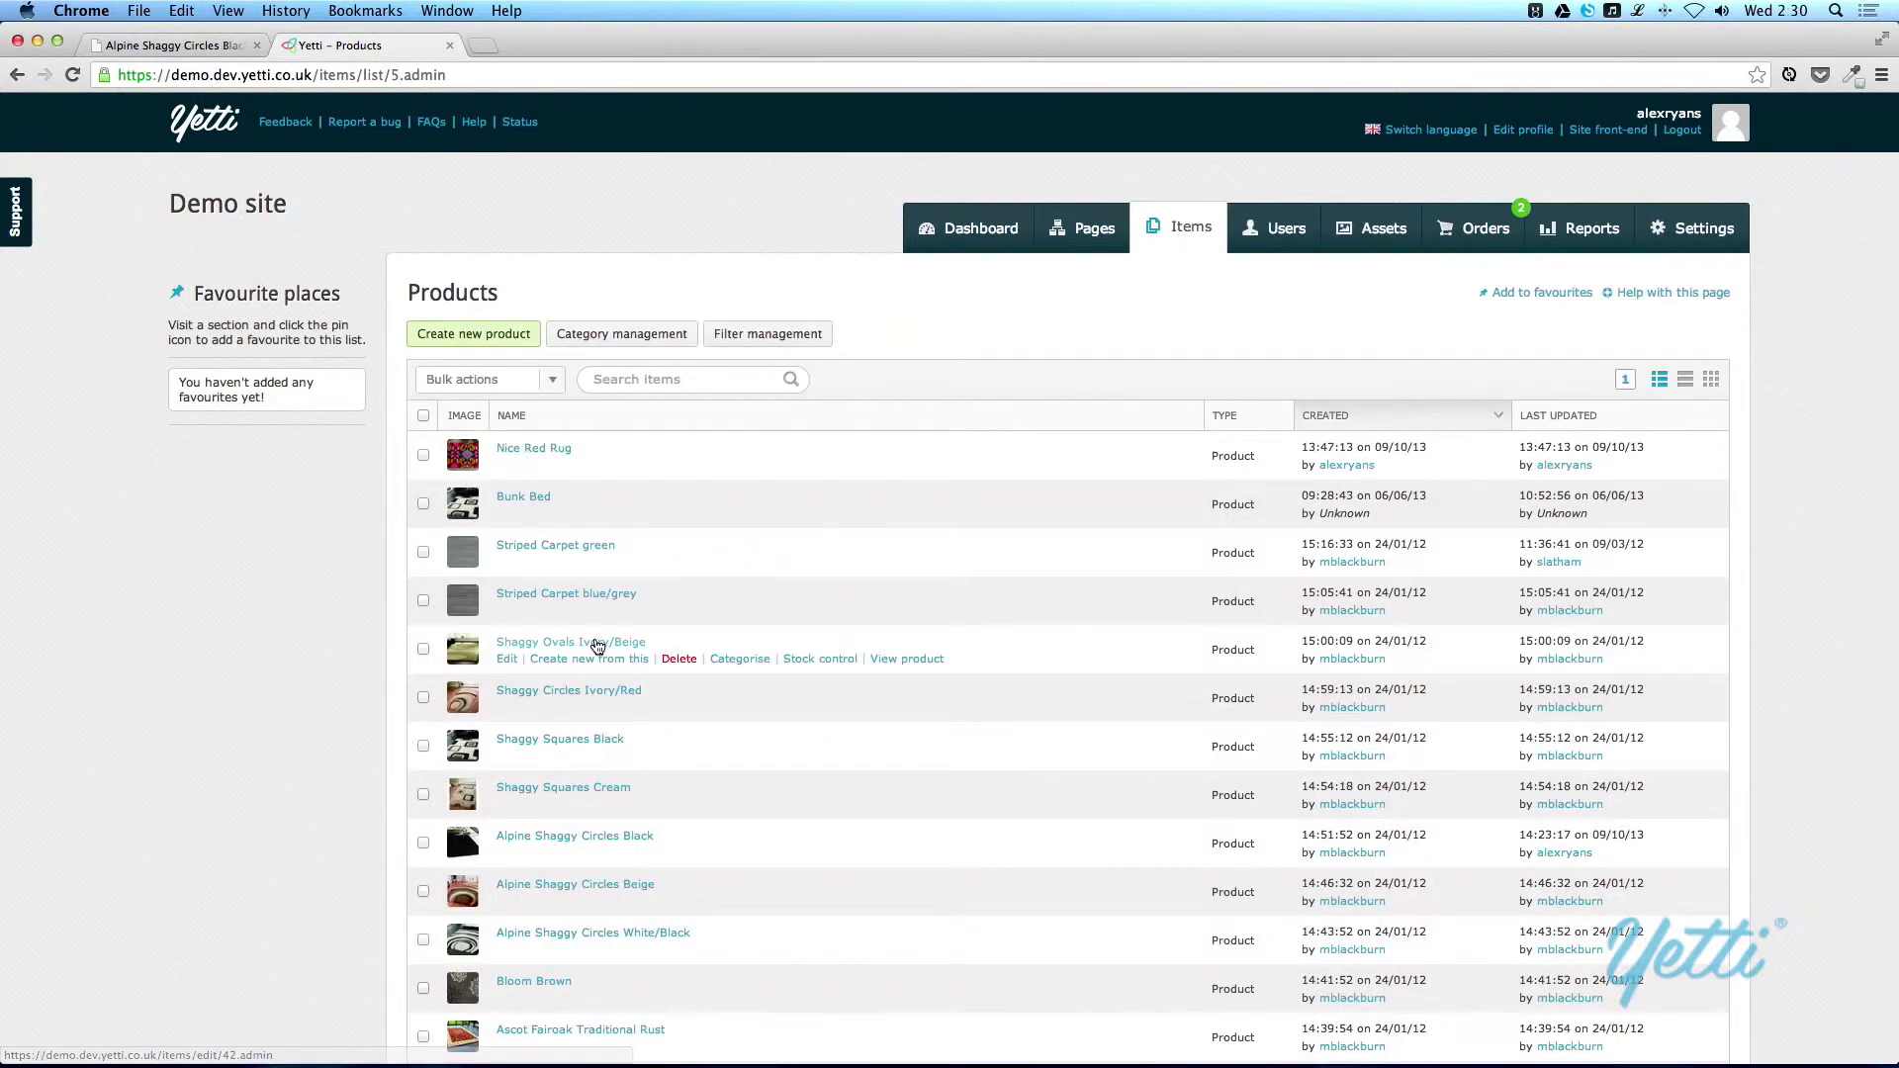
{"action": "scroll", "coordinate": [598, 646], "scroll_direction": "down", "scroll_amount": 3}
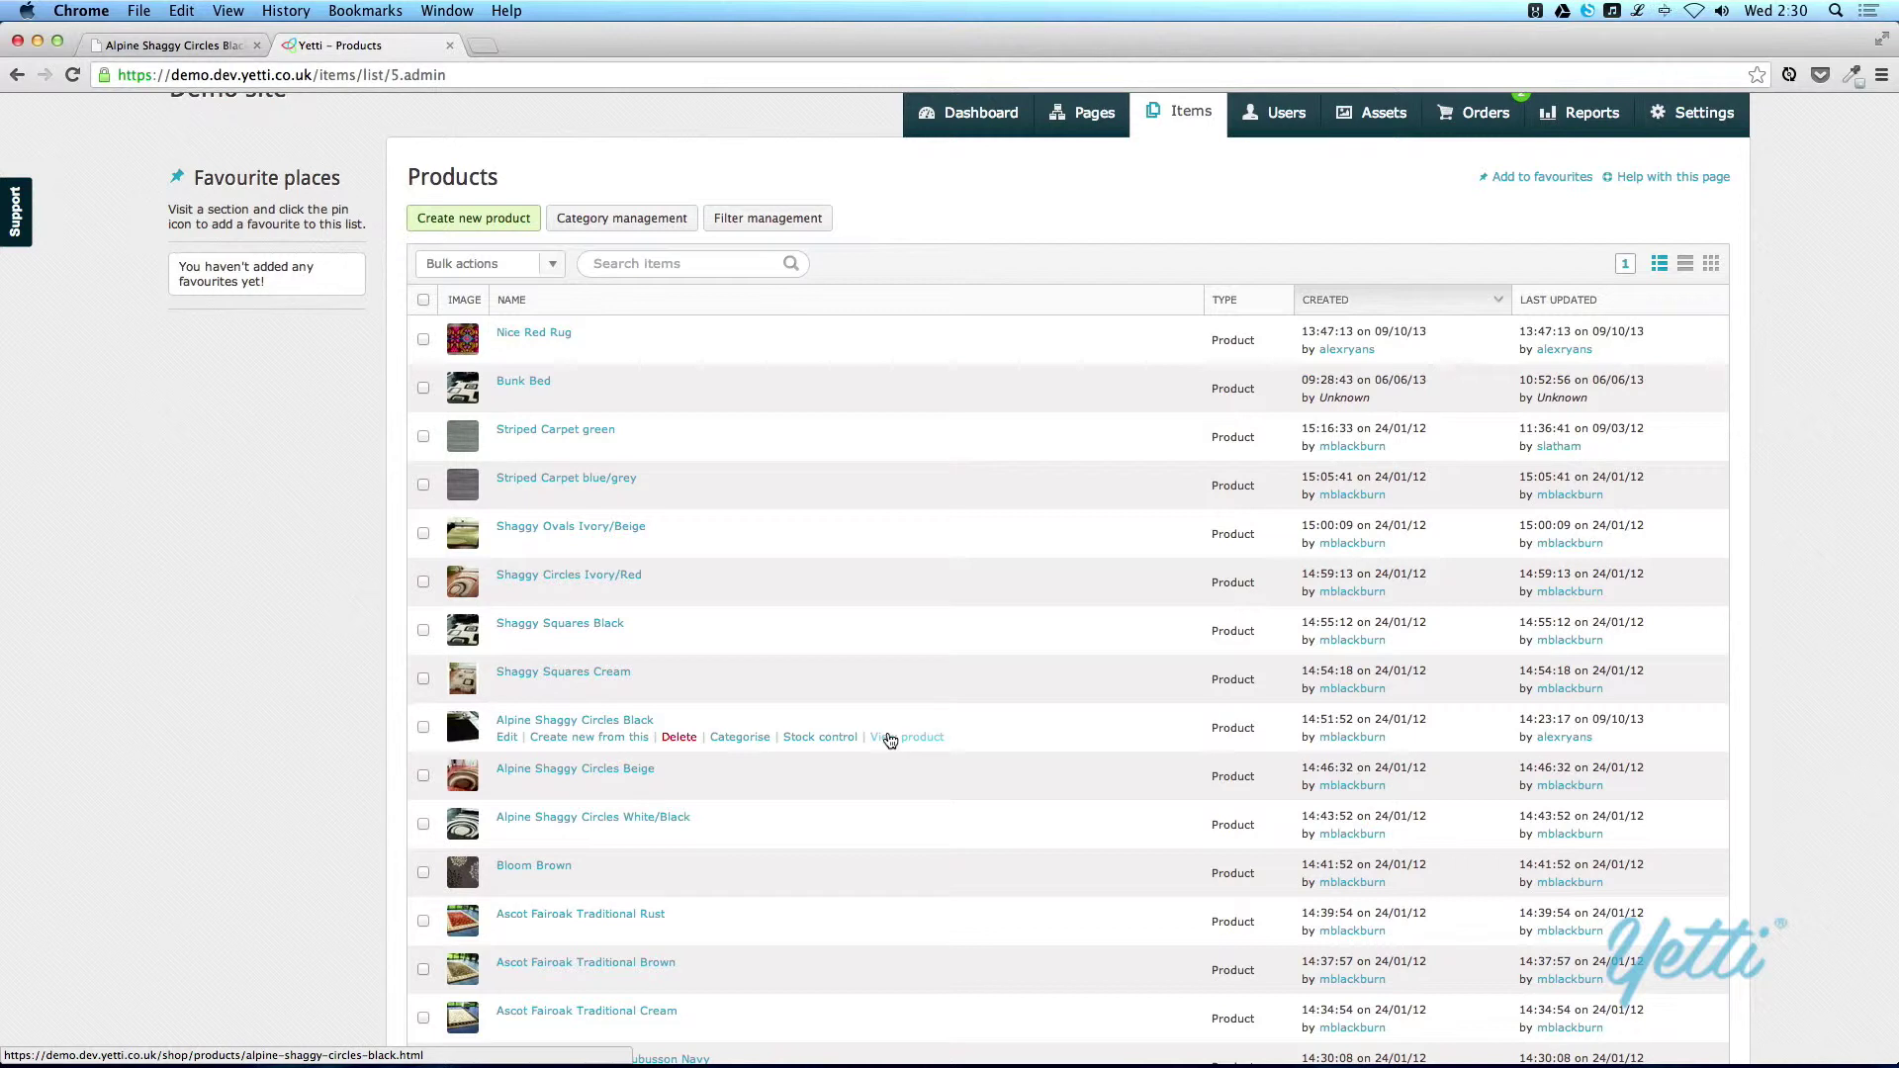
- Replace Alpine Shaggy Circles Black's short description with the full paragraph copied from the notes document
{"action": "left_click", "coordinate": [501, 742]}
{"action": "scroll", "coordinate": [589, 734], "scroll_direction": "down", "scroll_amount": 5}
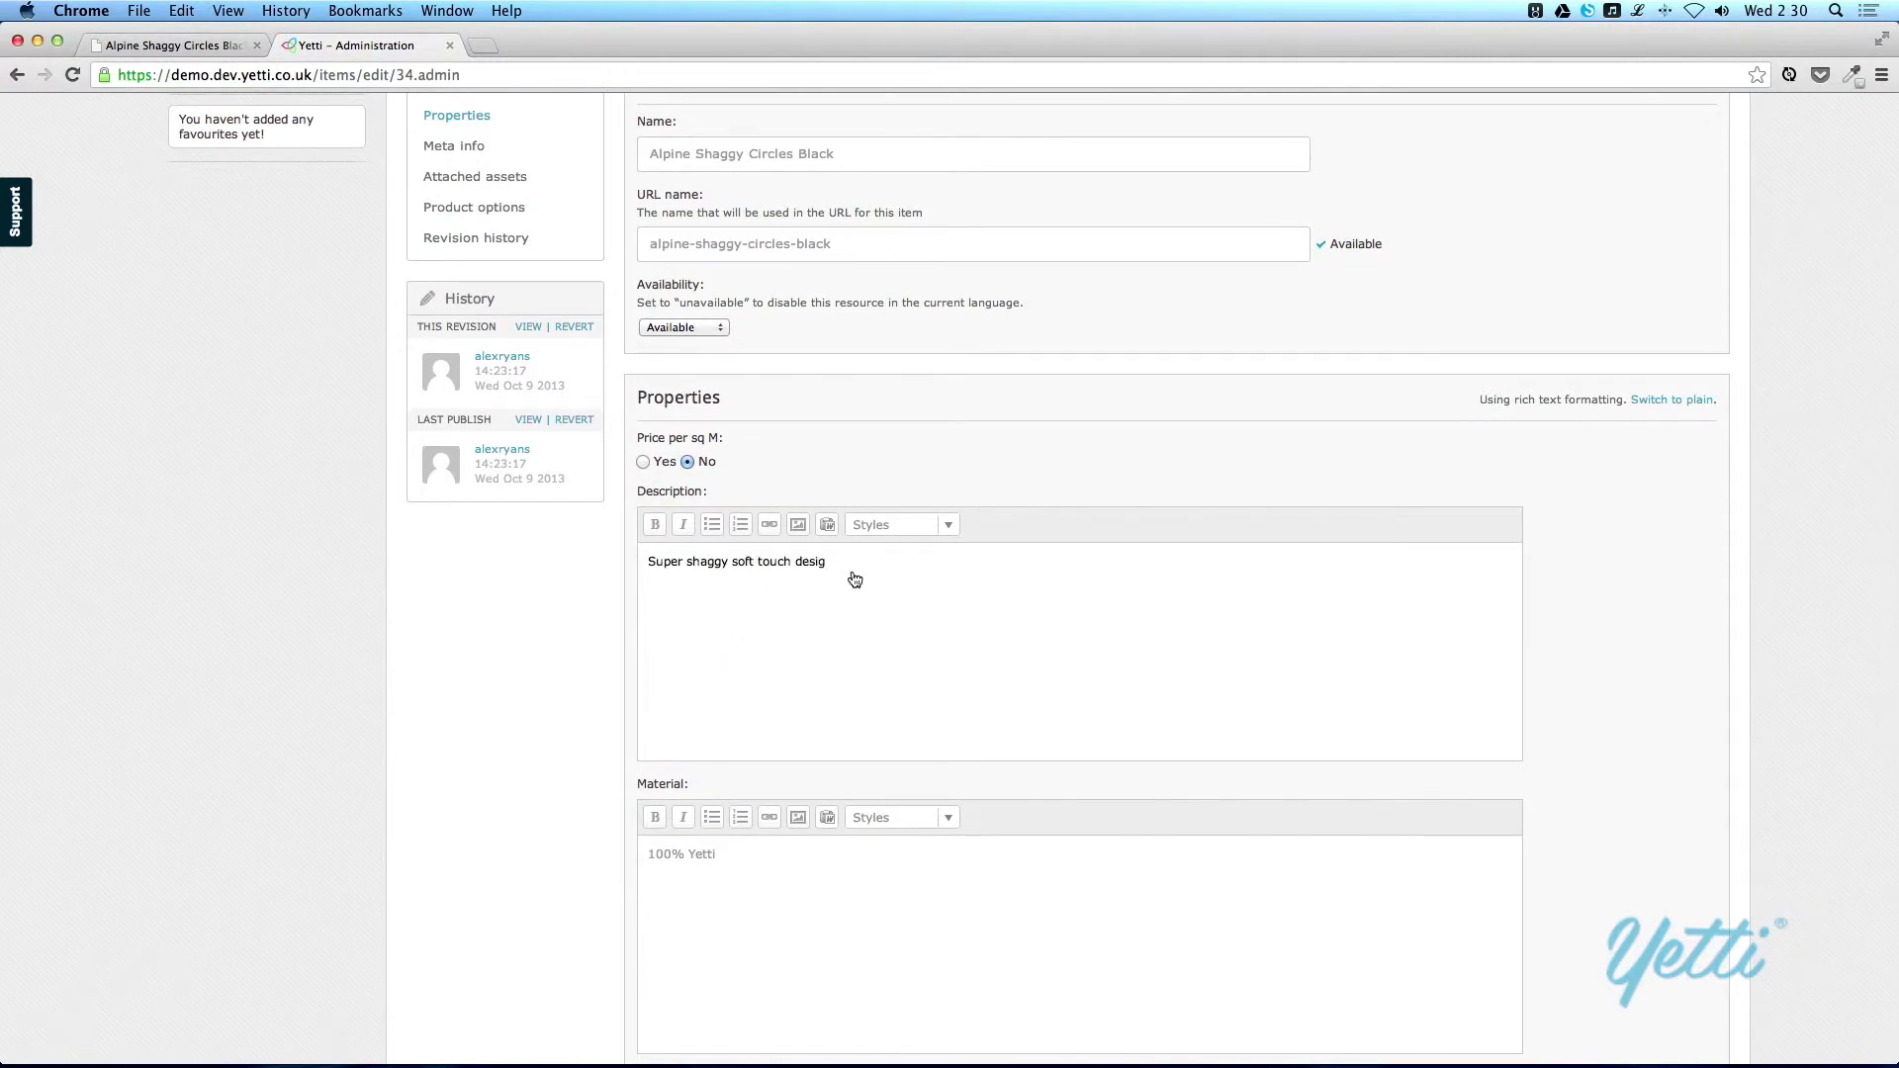
{"action": "key", "text": "ctrl+Up"}
{"action": "left_click", "coordinate": [420, 538]}
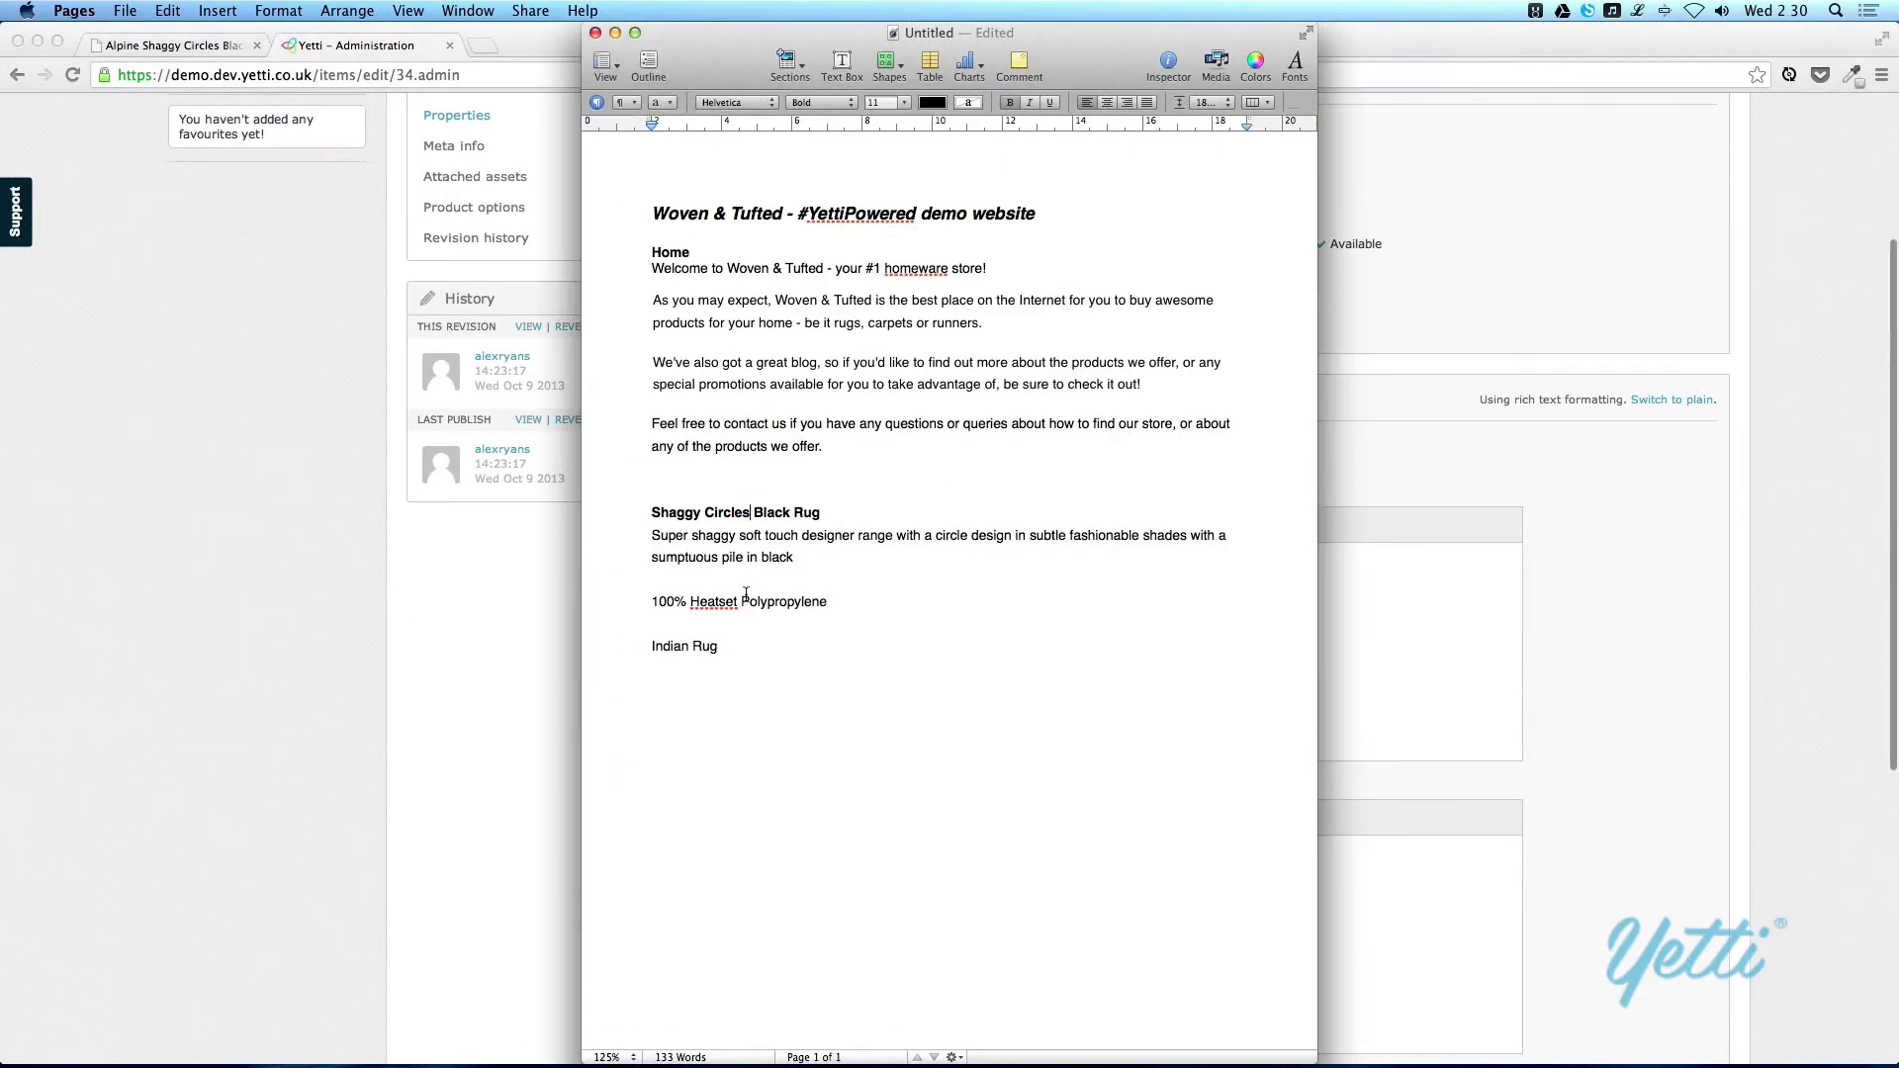
{"action": "left_click_drag", "start_coordinate": [651, 542], "coordinate": [808, 551]}
{"action": "key", "text": "super+c"}
{"action": "left_click", "coordinate": [1445, 670]}
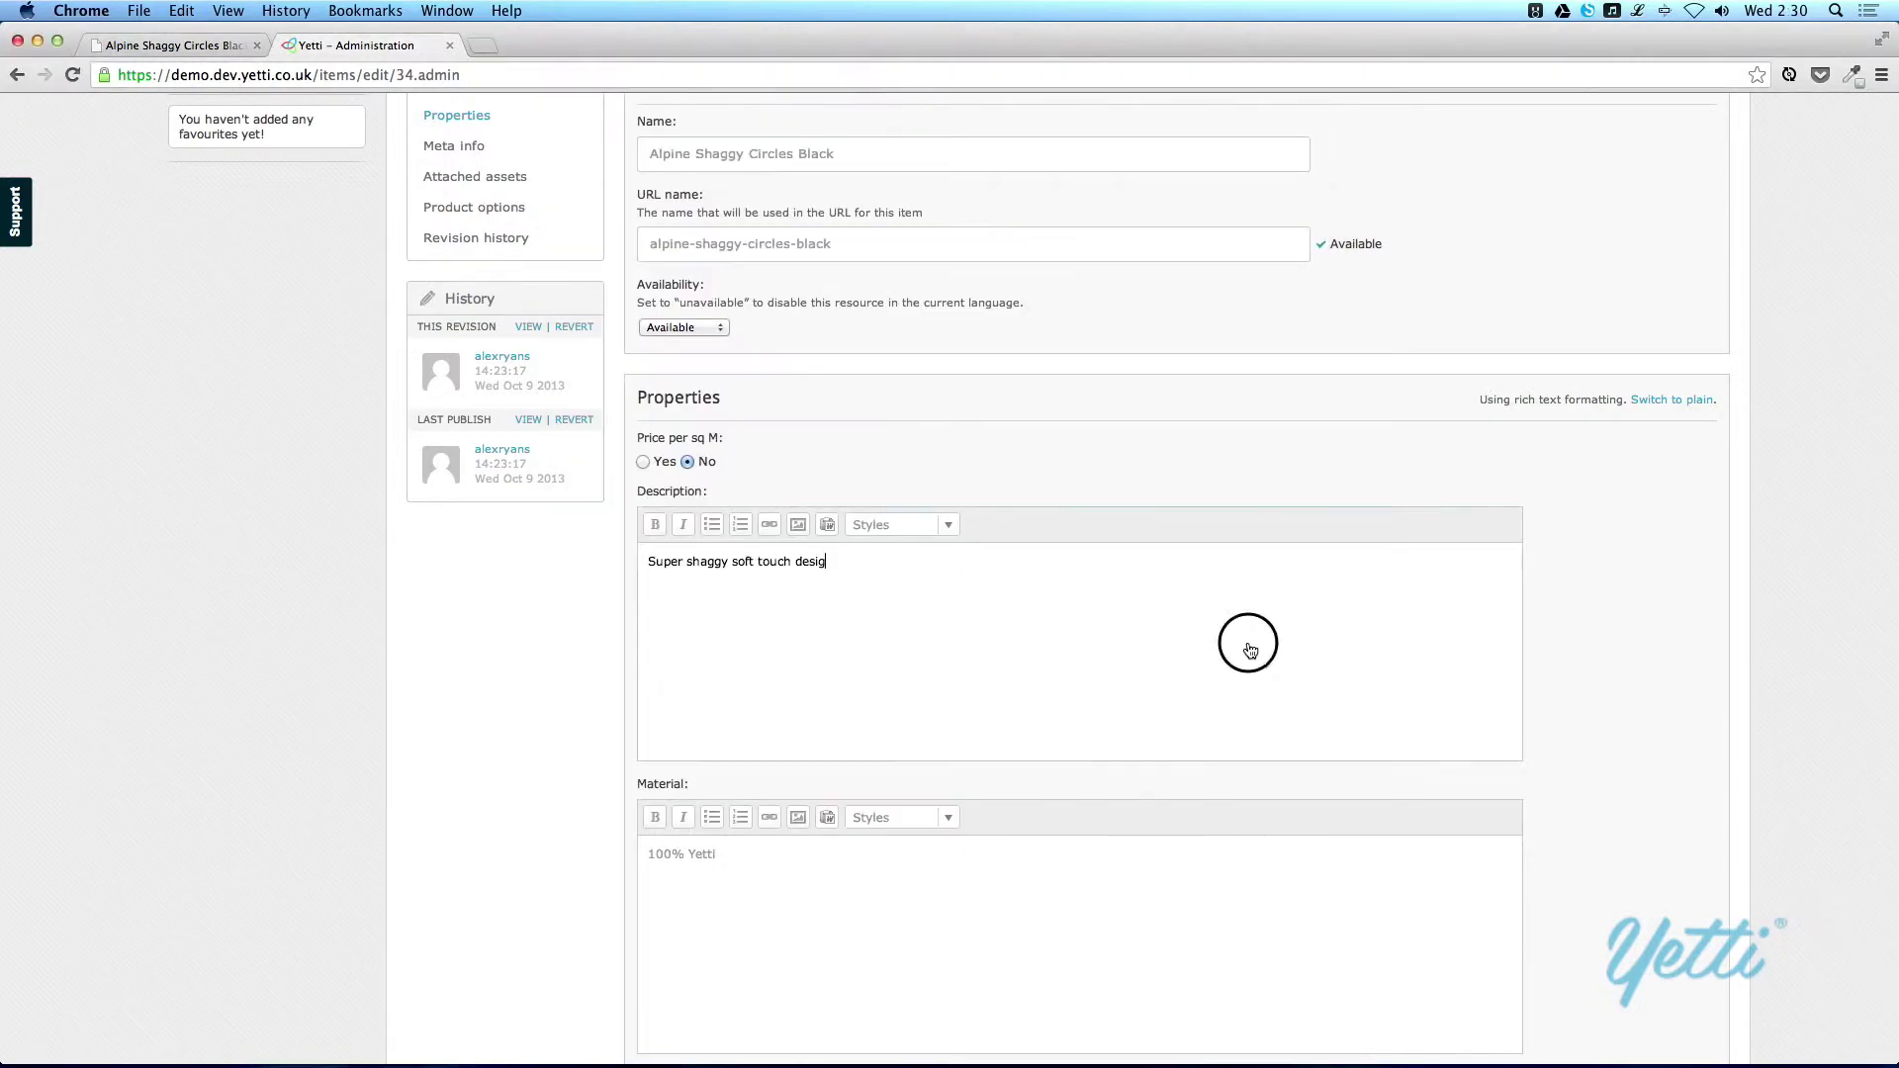
{"action": "left_click", "coordinate": [1251, 649]}
{"action": "key", "text": "super+a"}
{"action": "key", "text": "super+v"}
{"action": "scroll", "coordinate": [643, 639], "scroll_direction": "down", "scroll_amount": 5}
- Change the Material from 100% Yetti to 100% Heatset Polypropylene and save and publish
{"action": "key", "text": "ctrl+Up"}
{"action": "left_click", "coordinate": [432, 542]}
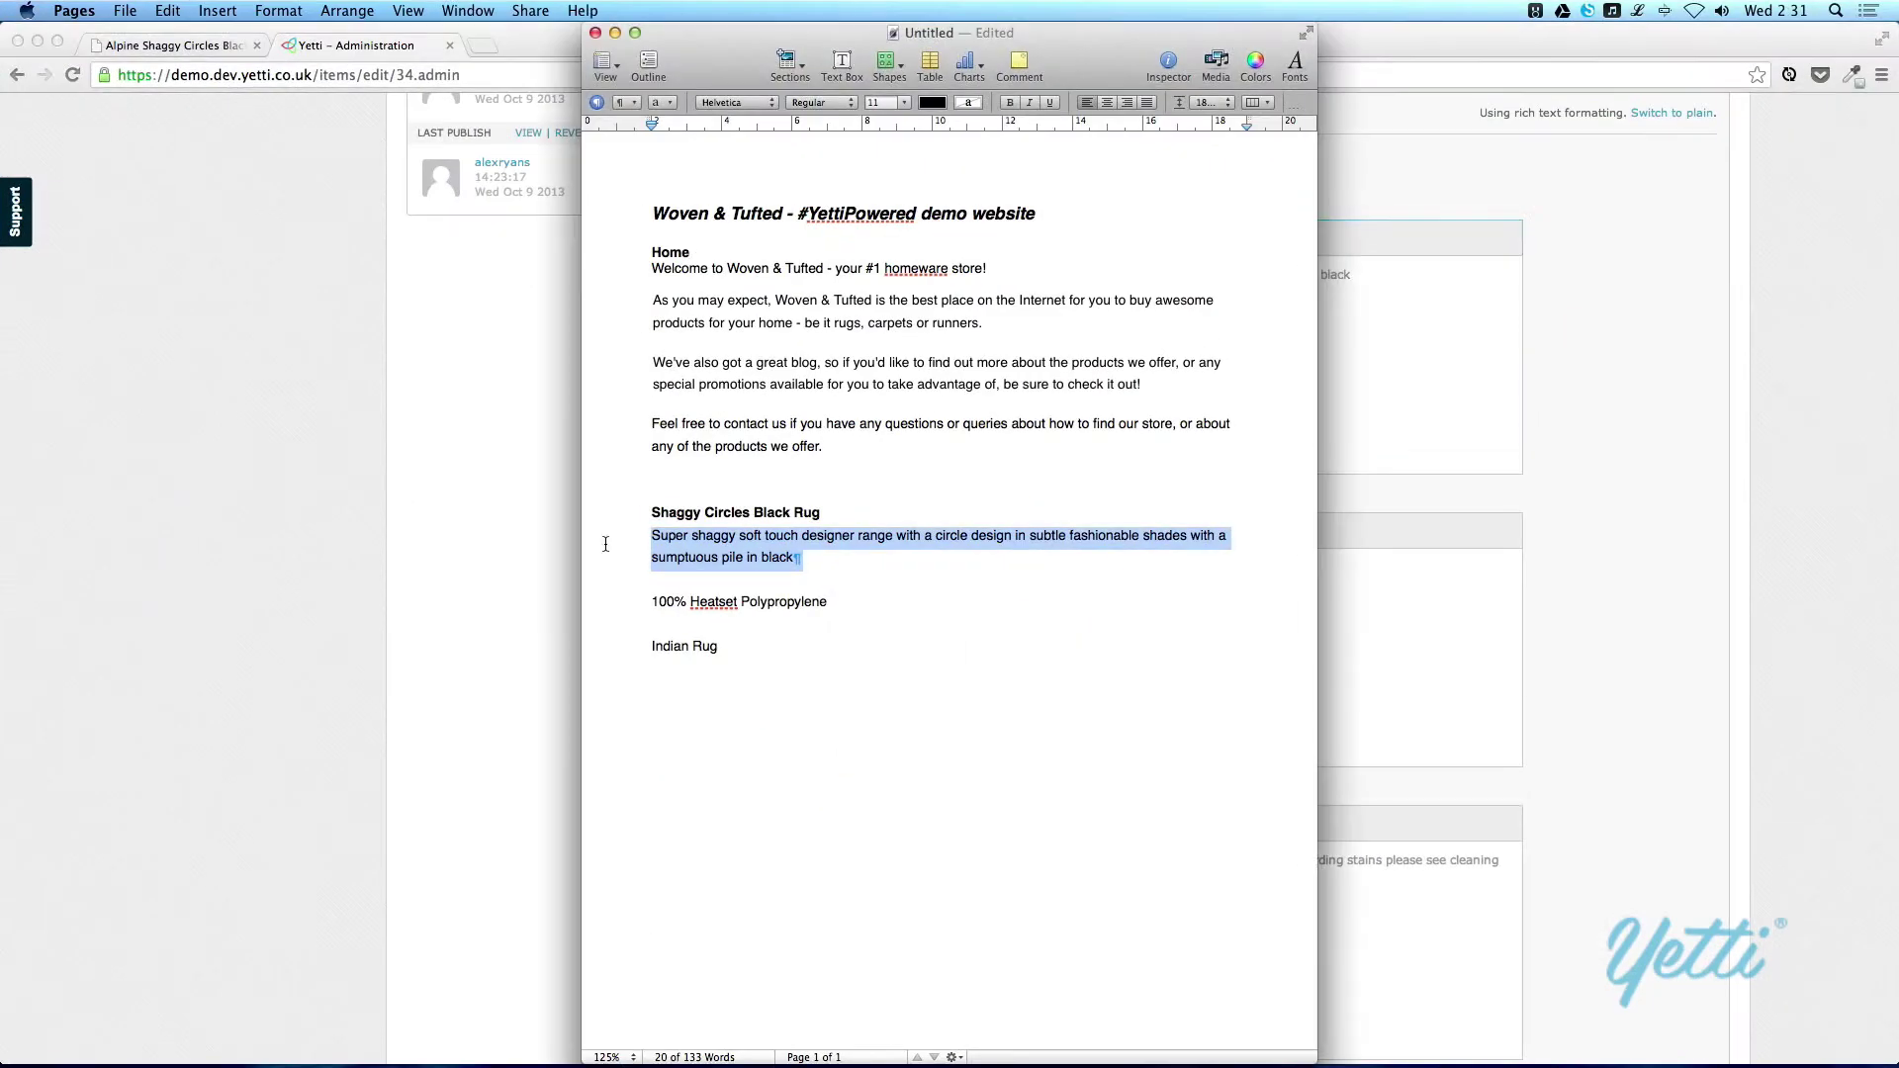
{"action": "left_click_drag", "start_coordinate": [831, 604], "coordinate": [645, 600]}
{"action": "left_click", "coordinate": [507, 614]}
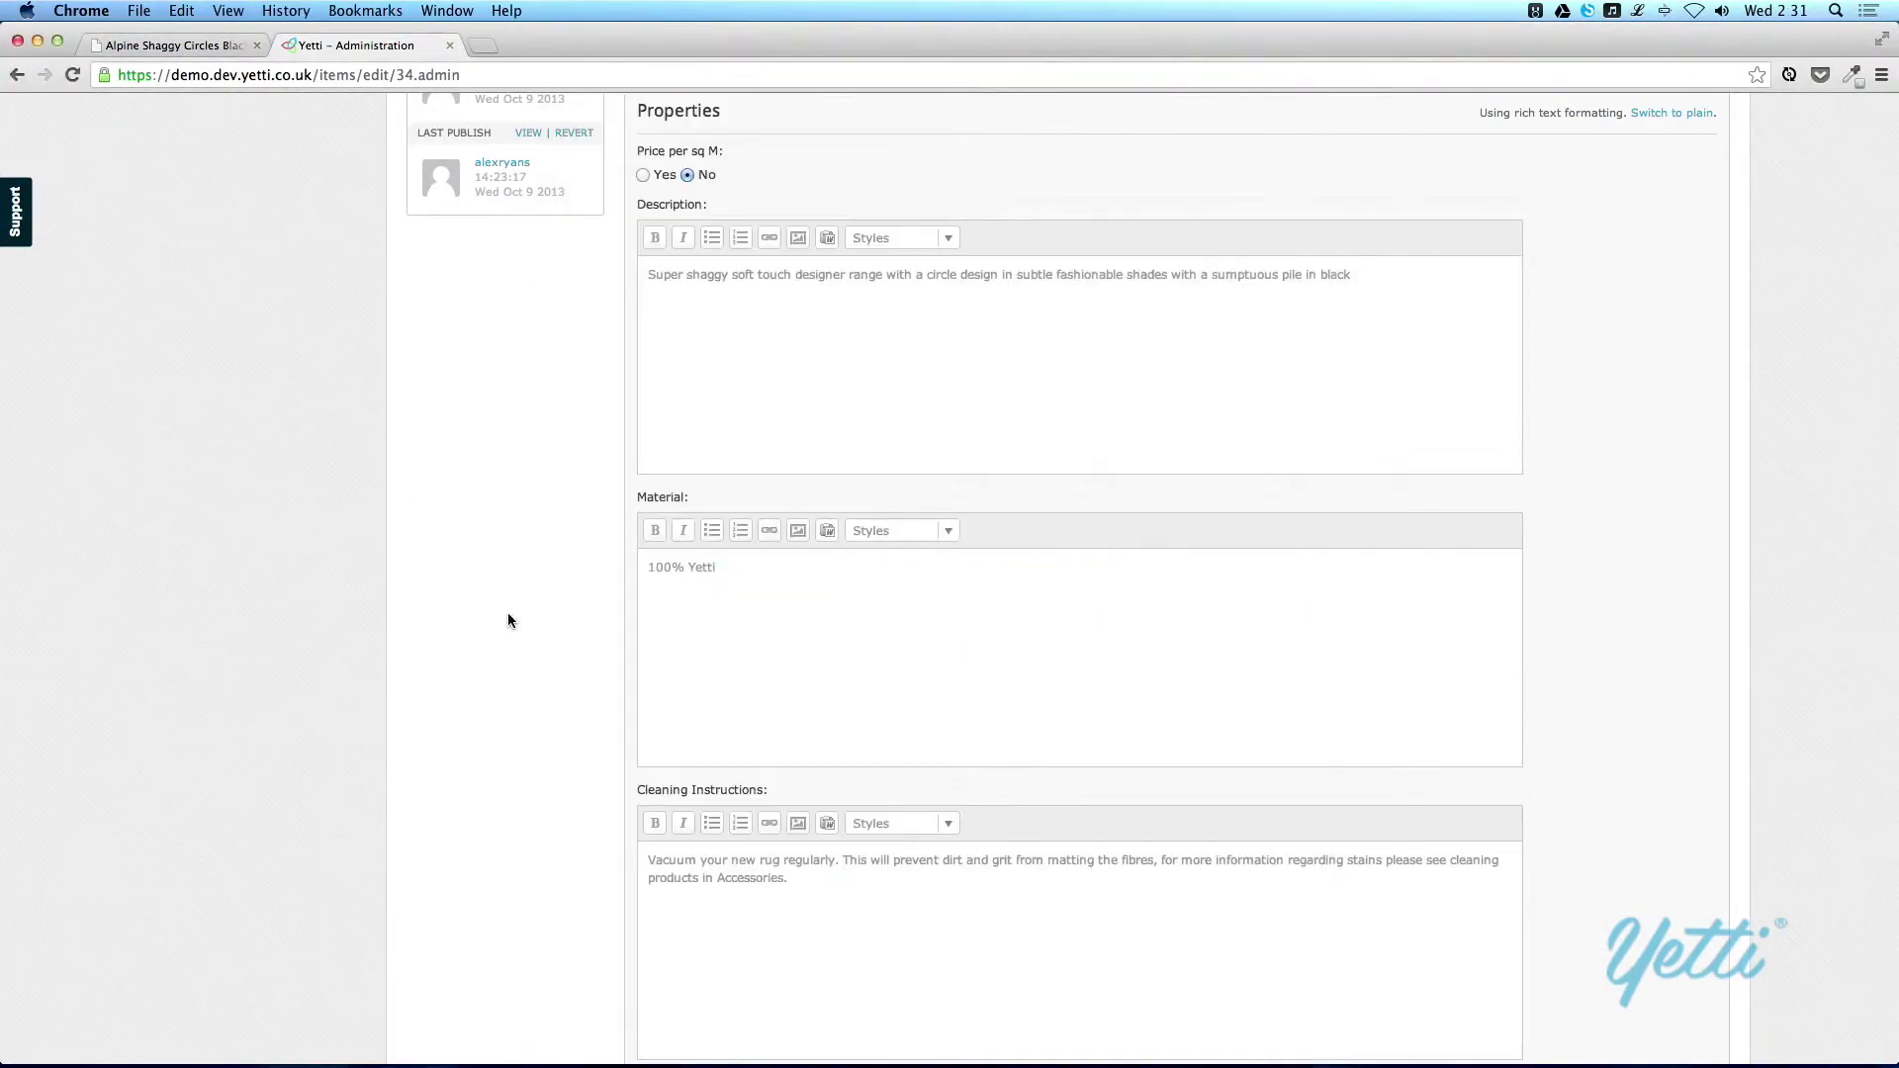
{"action": "left_click", "coordinate": [756, 636]}
{"action": "key", "text": "cmd+a"}
{"action": "key", "text": "cmd+v"}
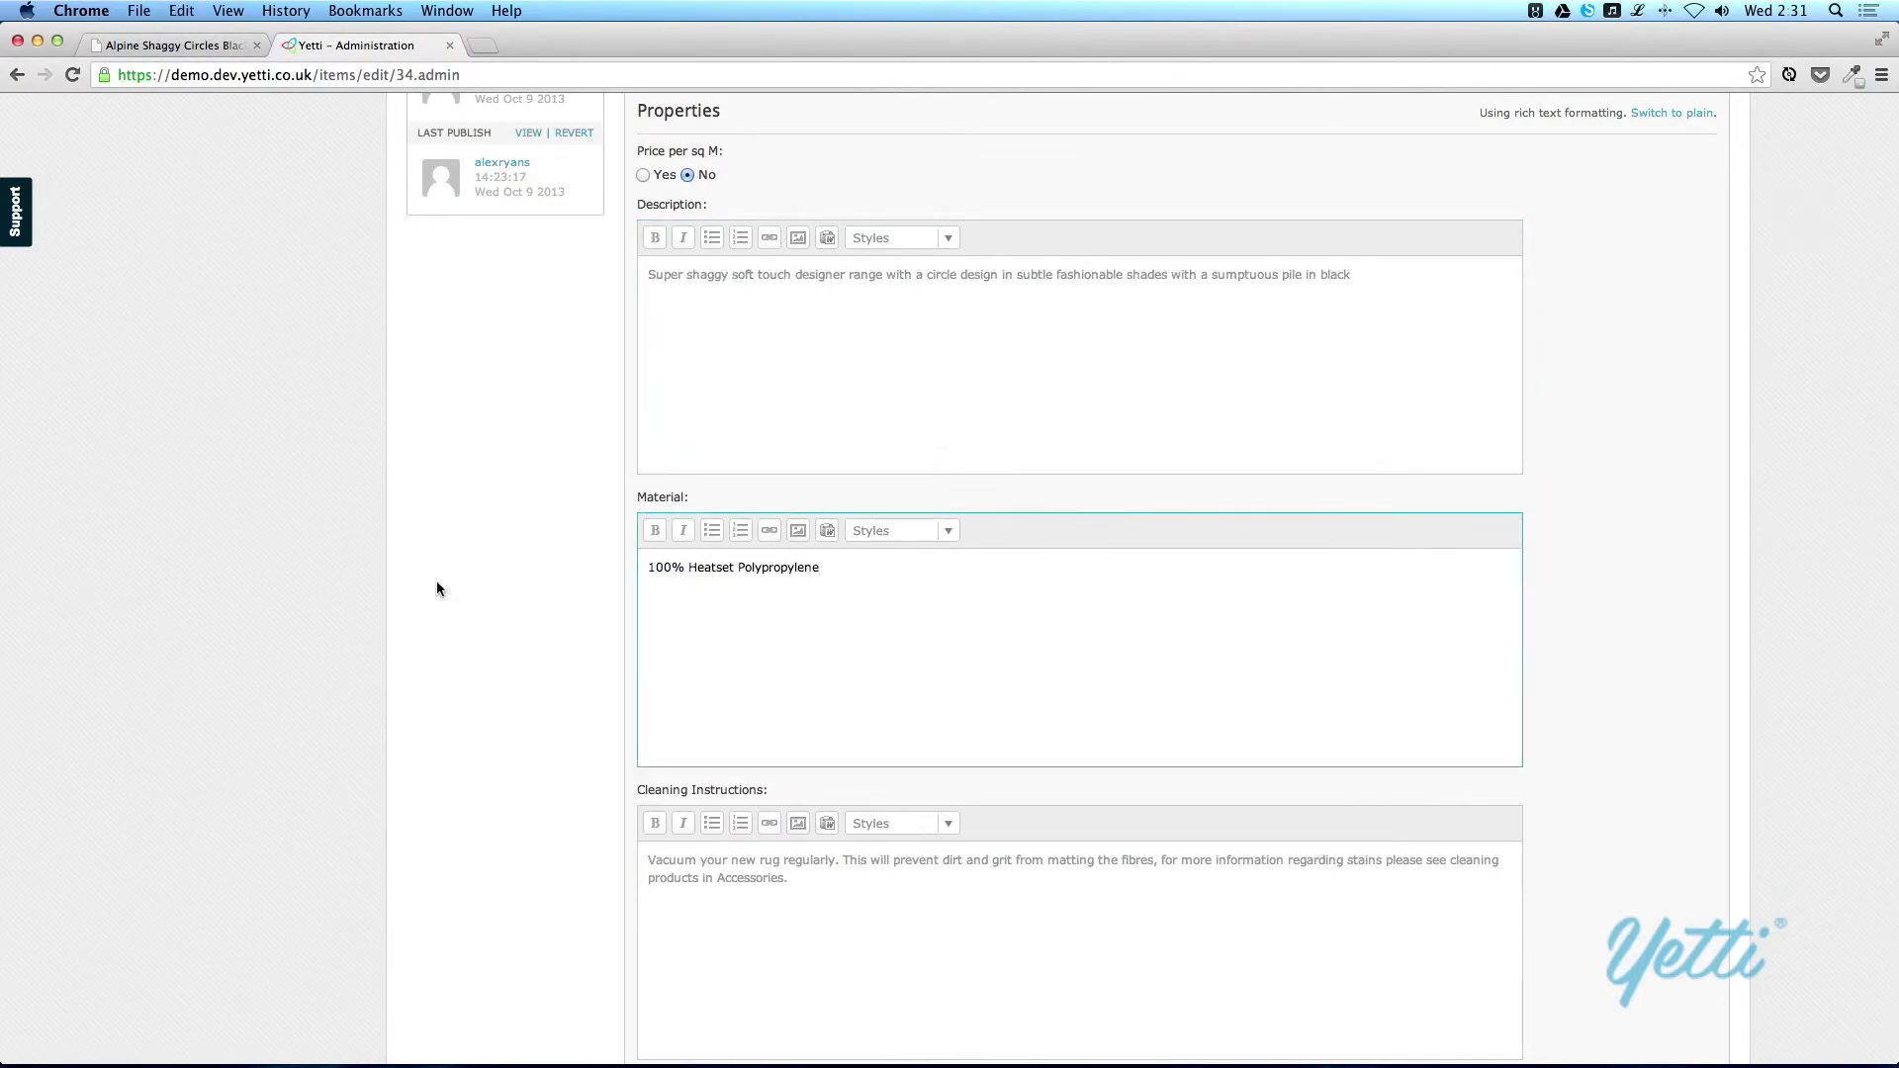
{"action": "scroll", "coordinate": [382, 572], "scroll_direction": "down", "scroll_amount": 5}
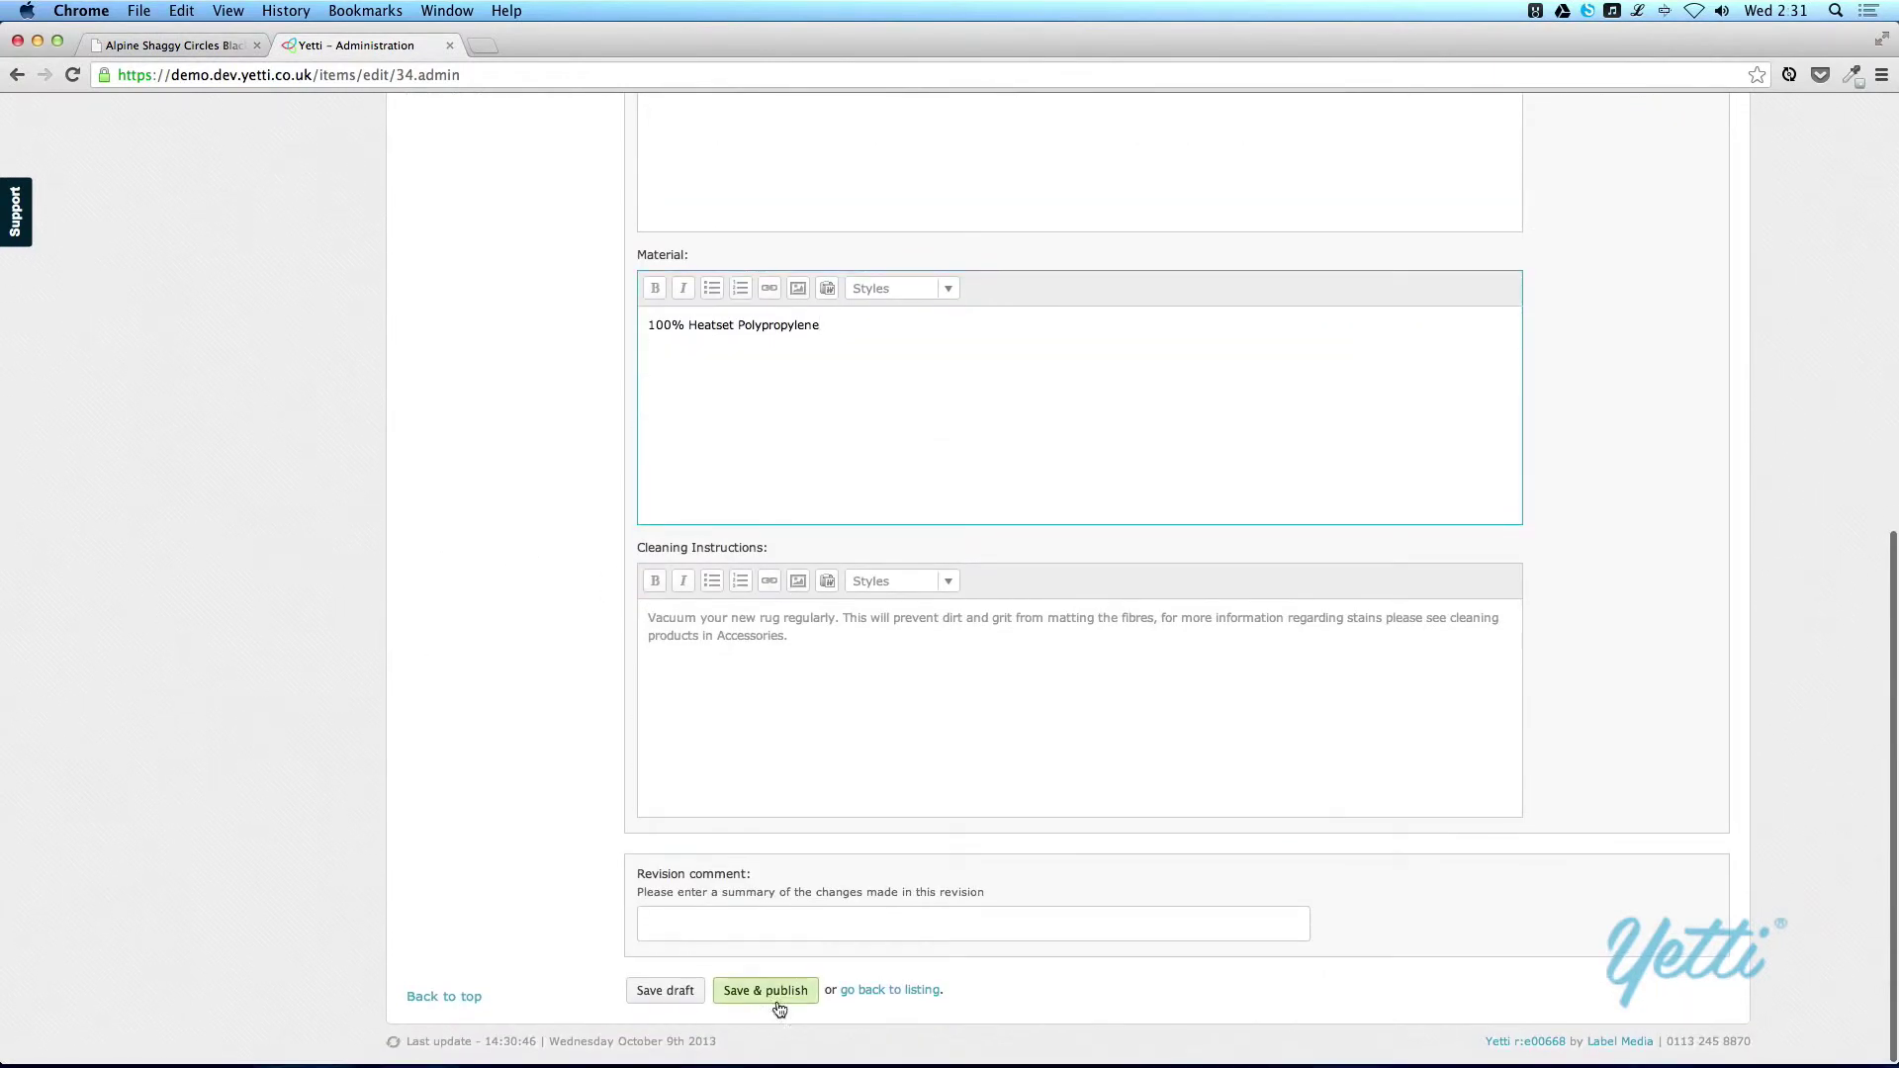
{"action": "left_click", "coordinate": [783, 994]}
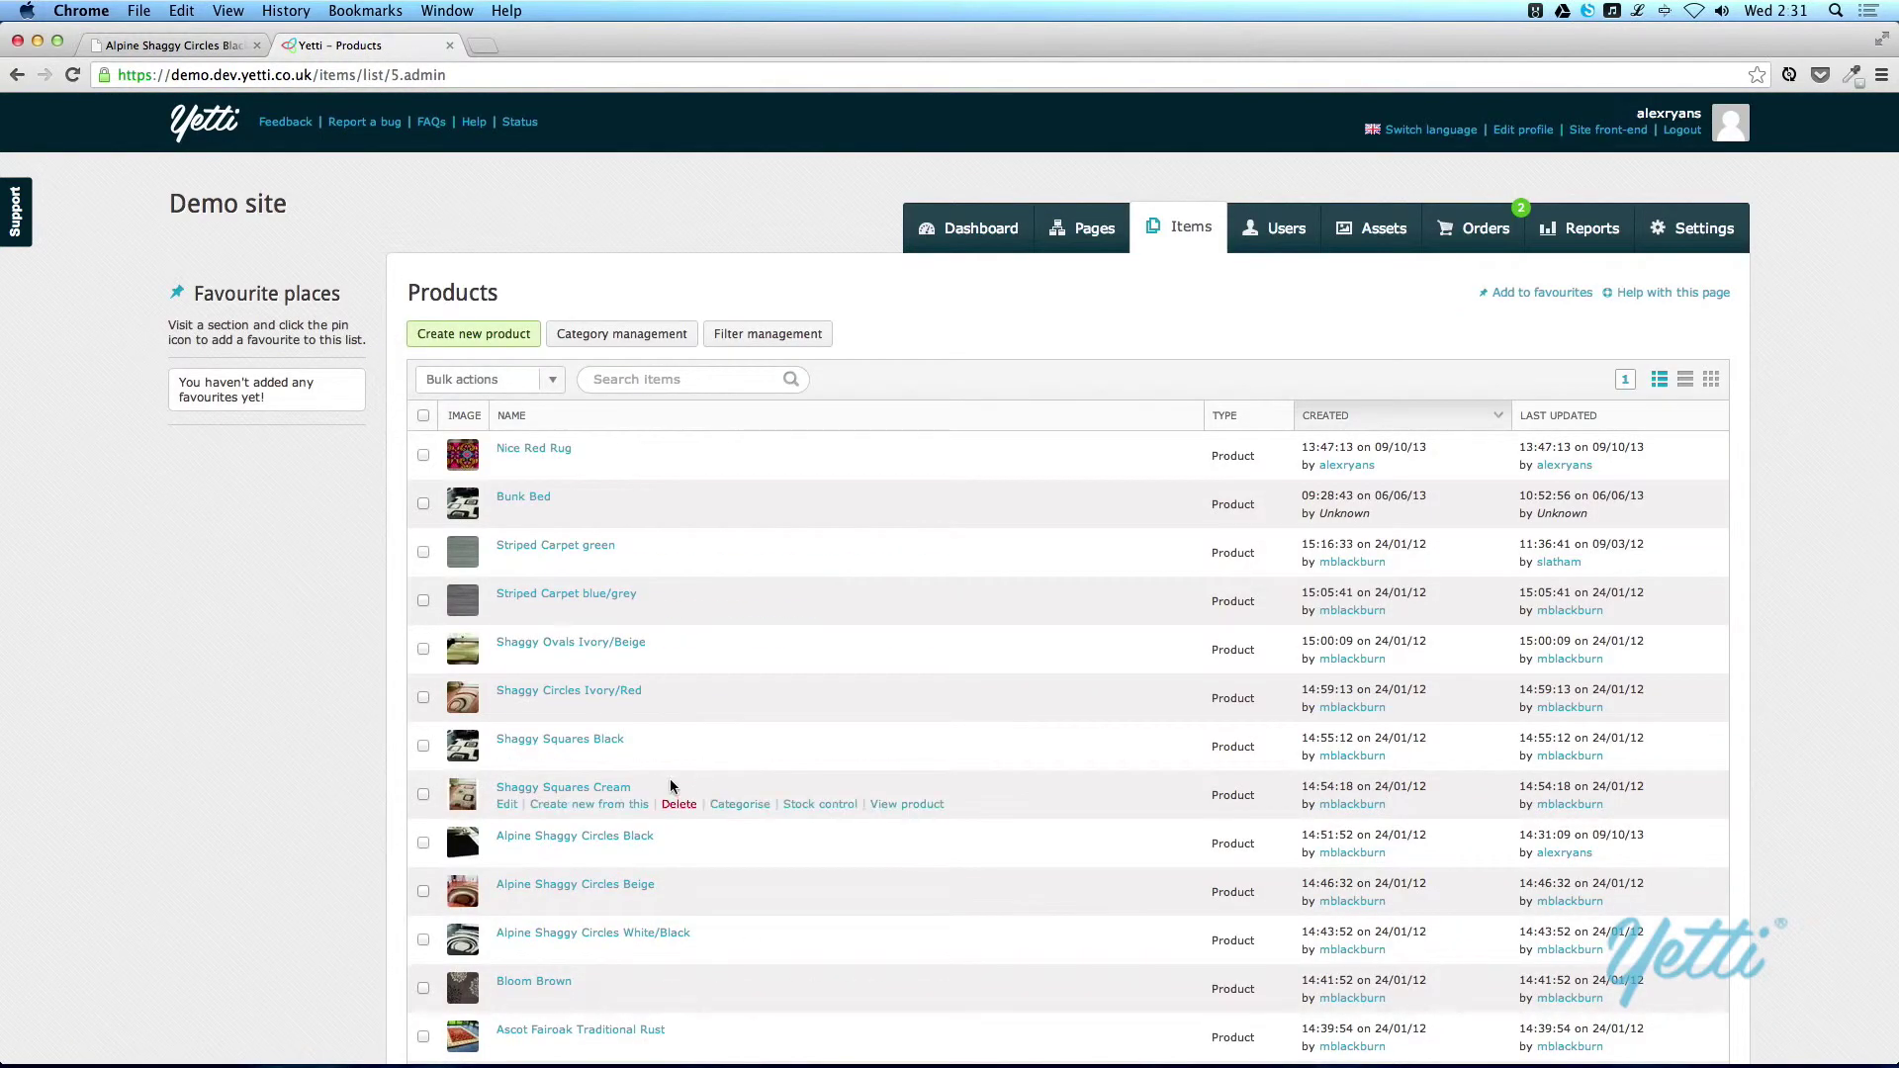
- Open the product's category assignments and start adding a new category
{"action": "scroll", "coordinate": [643, 791], "scroll_direction": "down", "scroll_amount": 1}
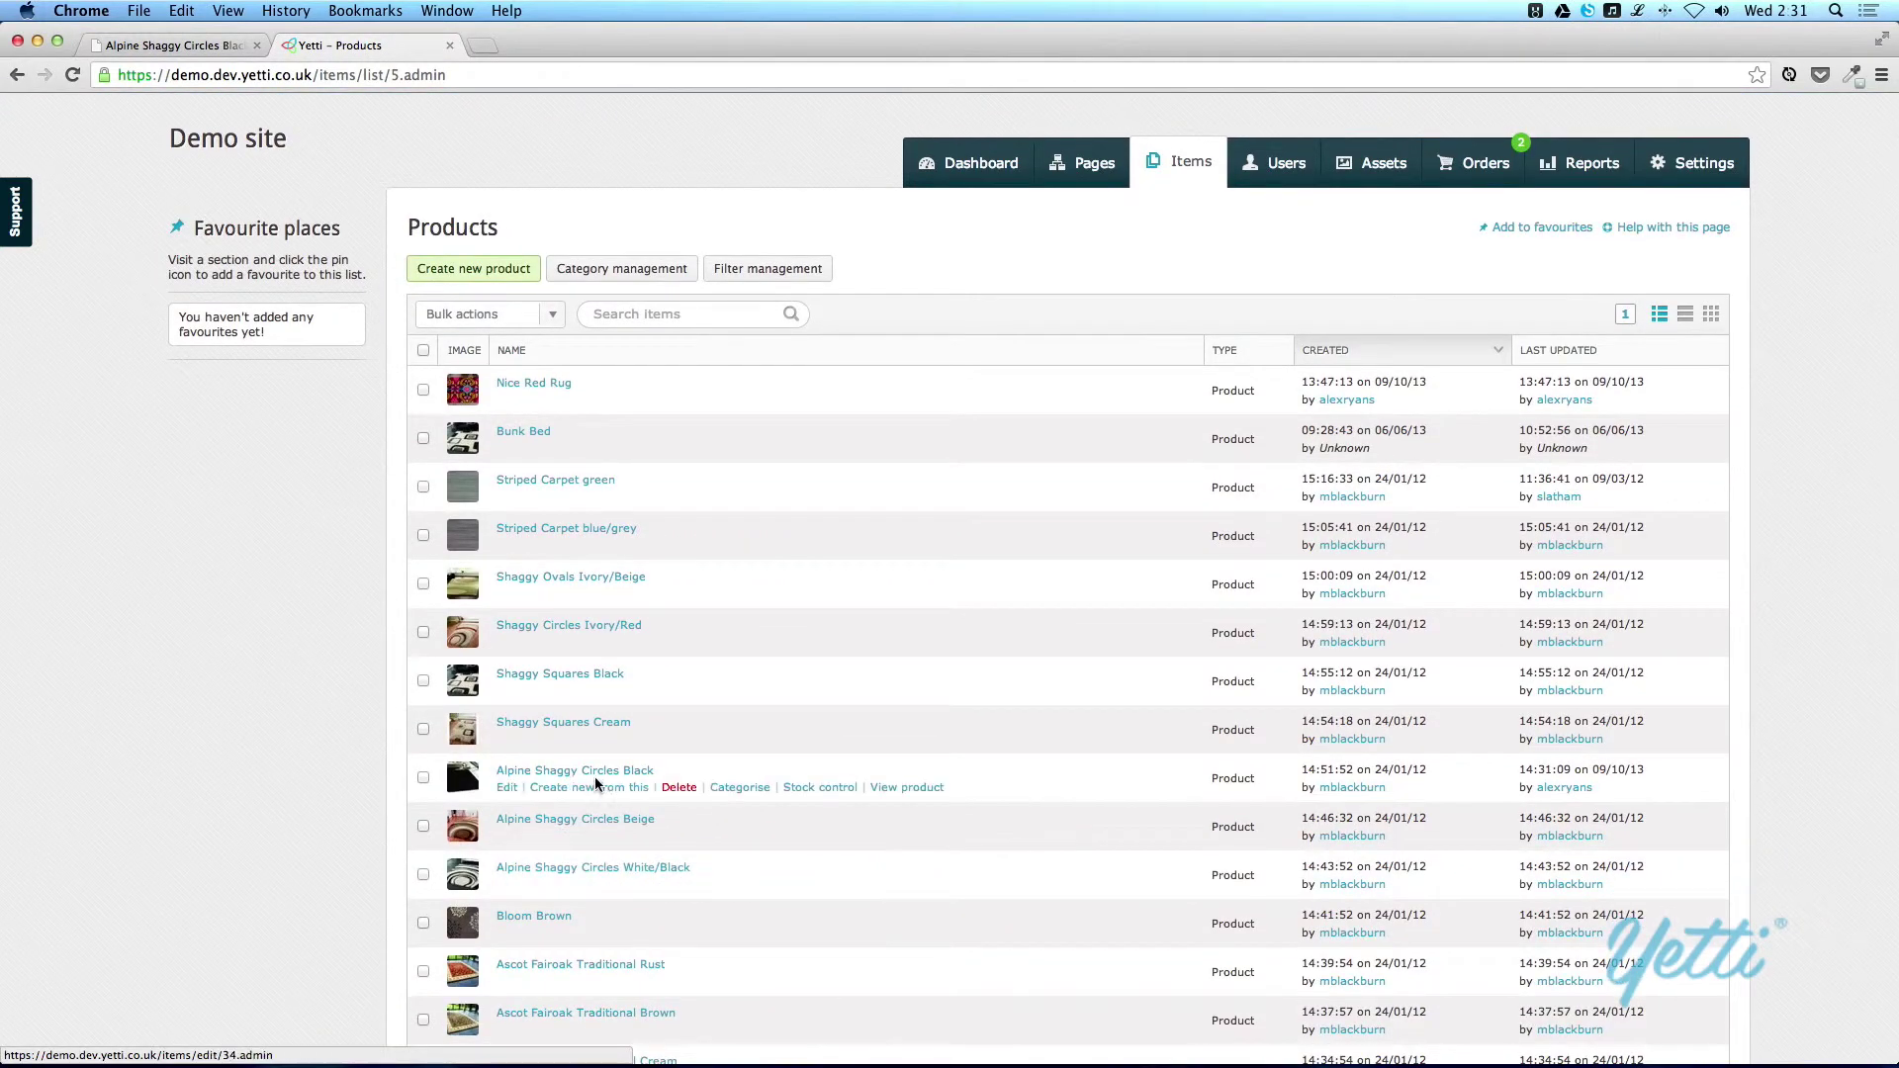
{"action": "left_click", "coordinate": [730, 791]}
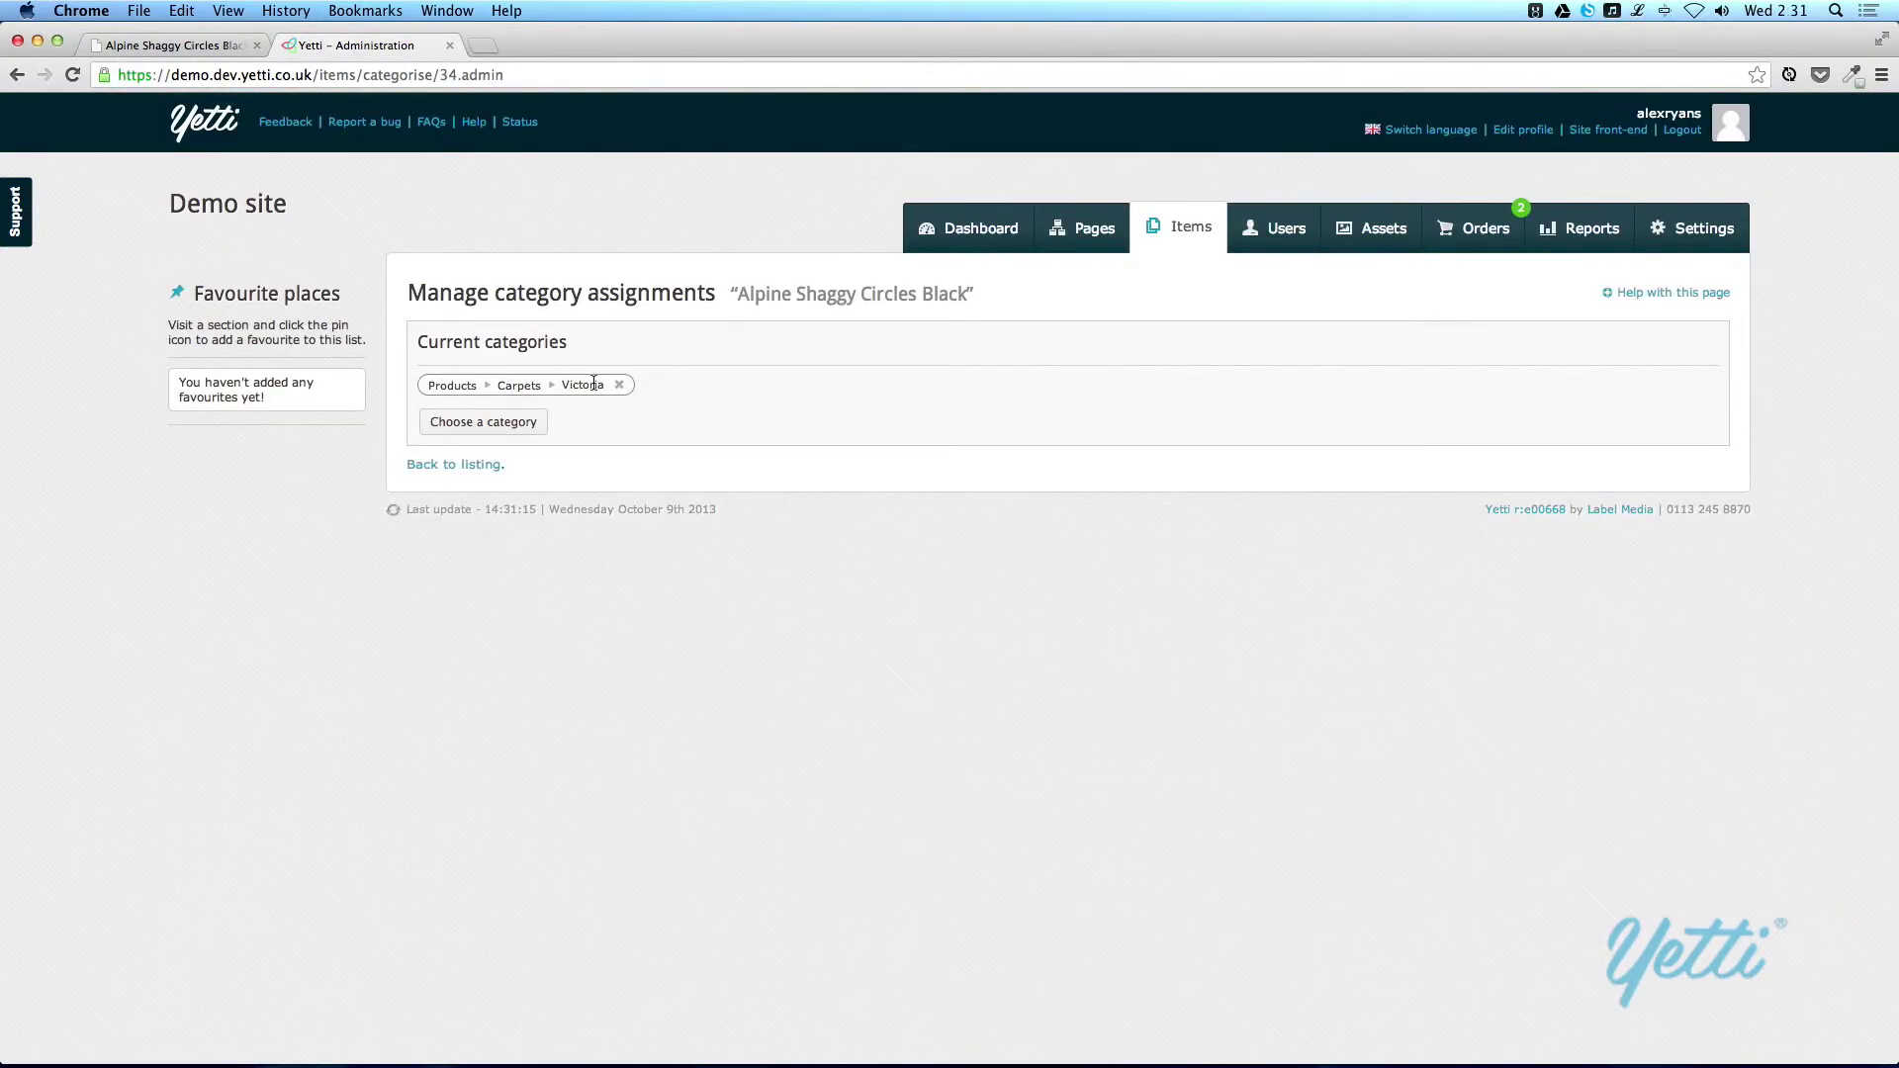
{"action": "left_click", "coordinate": [525, 421]}
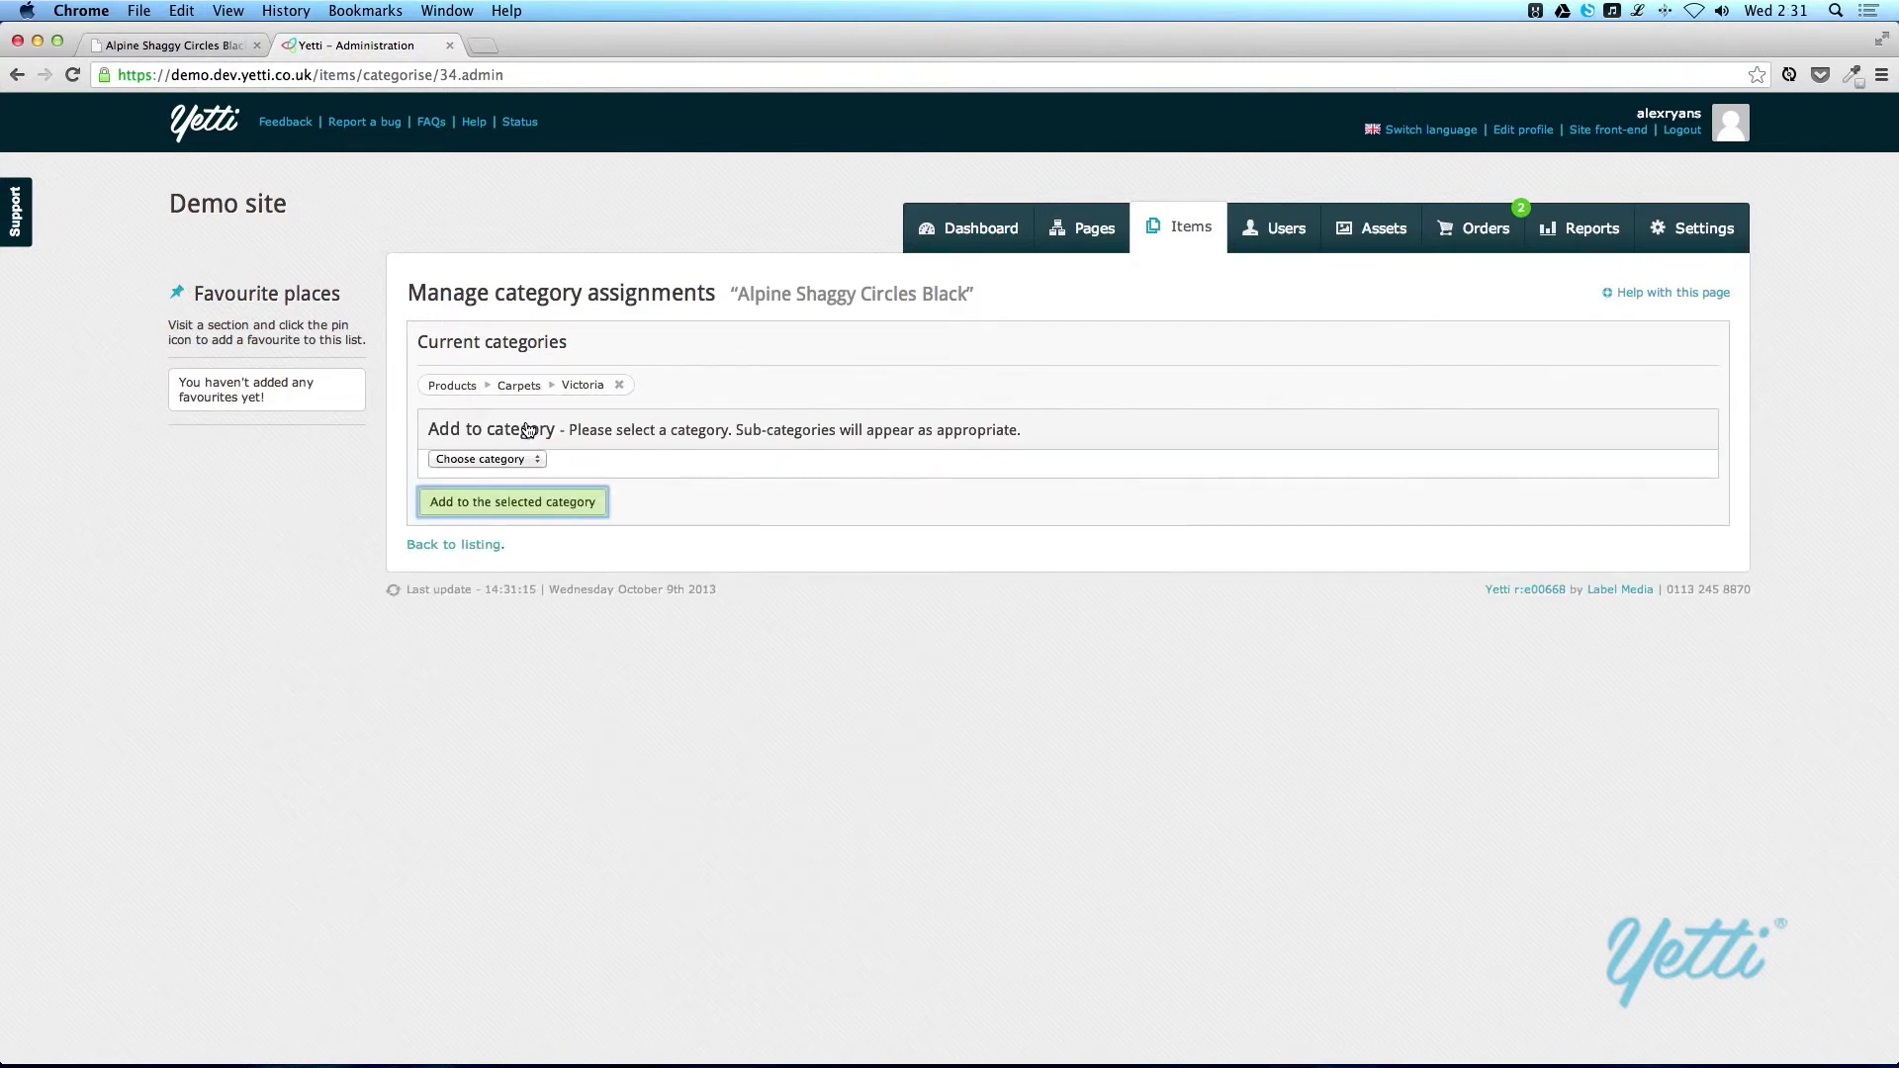
{"action": "key", "text": "ctrl+Up"}
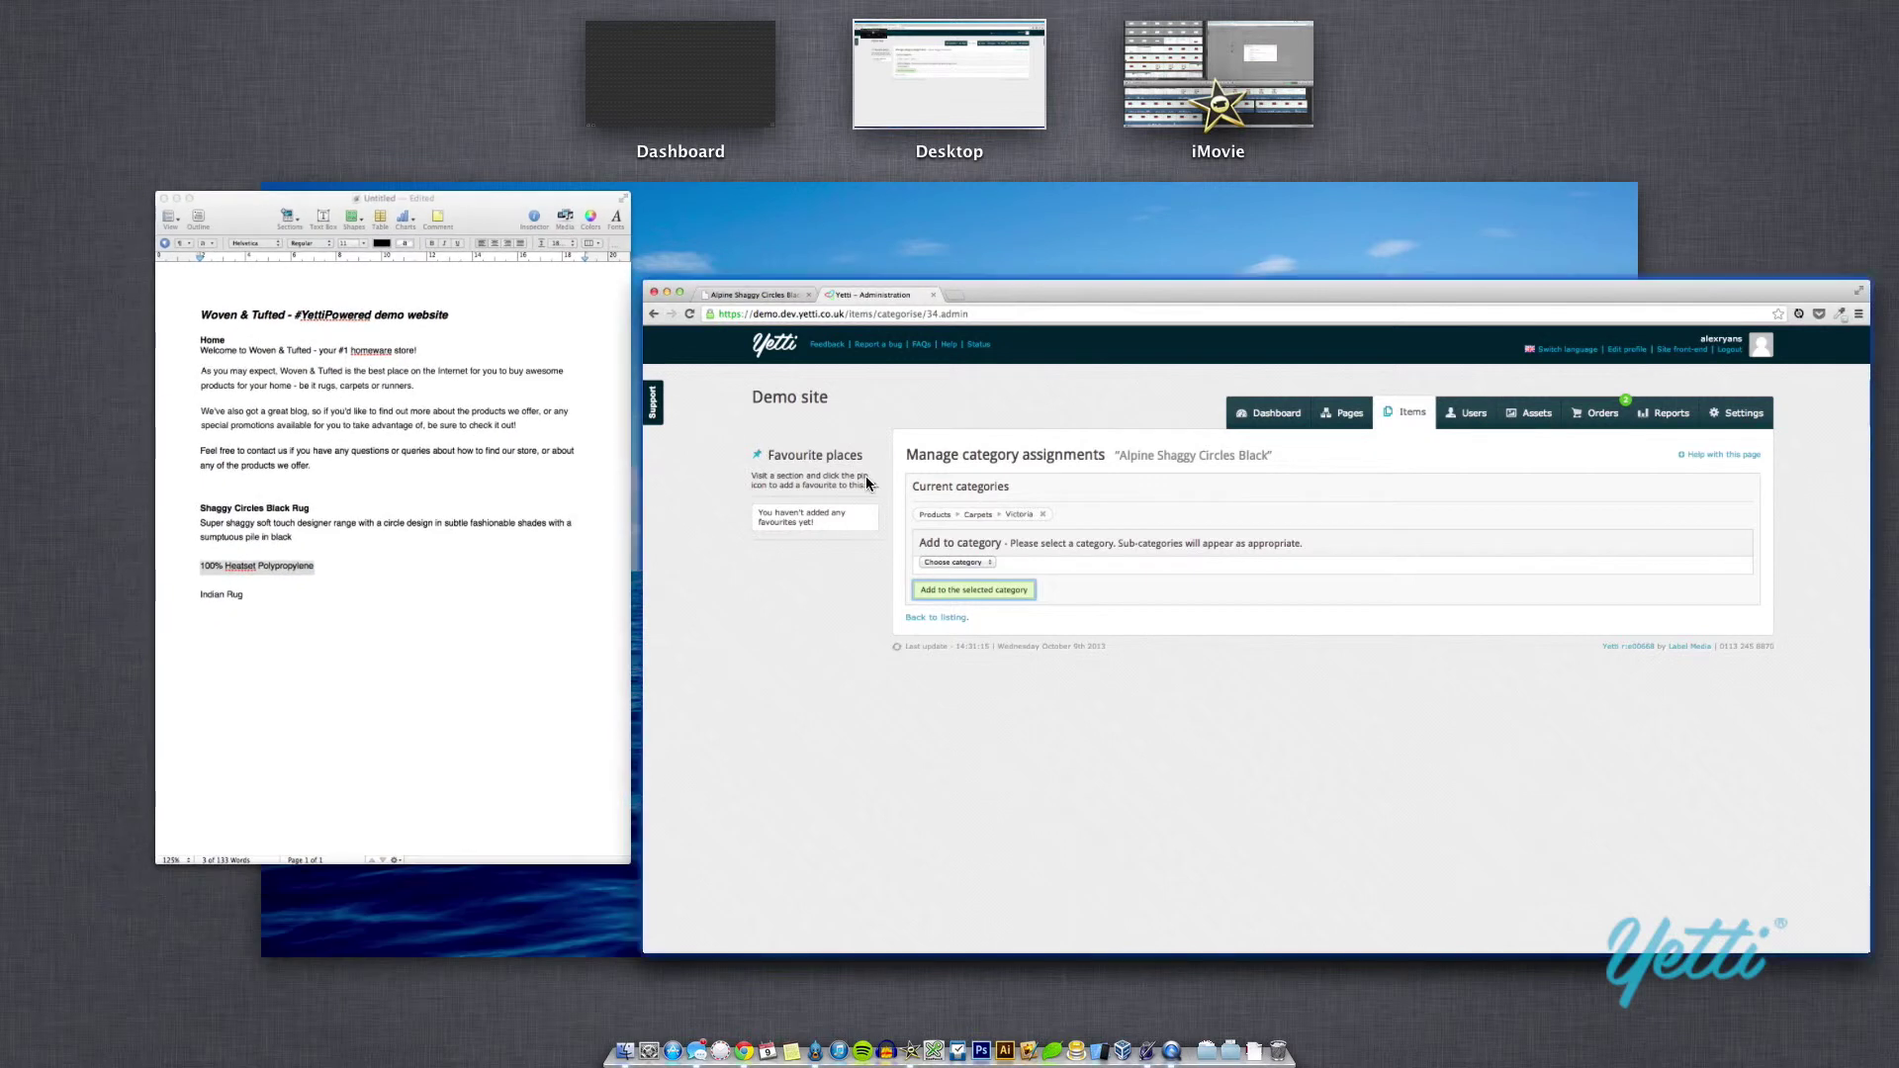
{"action": "left_click", "coordinate": [865, 476]}
- Add the product to Products › Rugs › Indian and remove Carpets › Victoria
{"action": "left_click", "coordinate": [507, 461]}
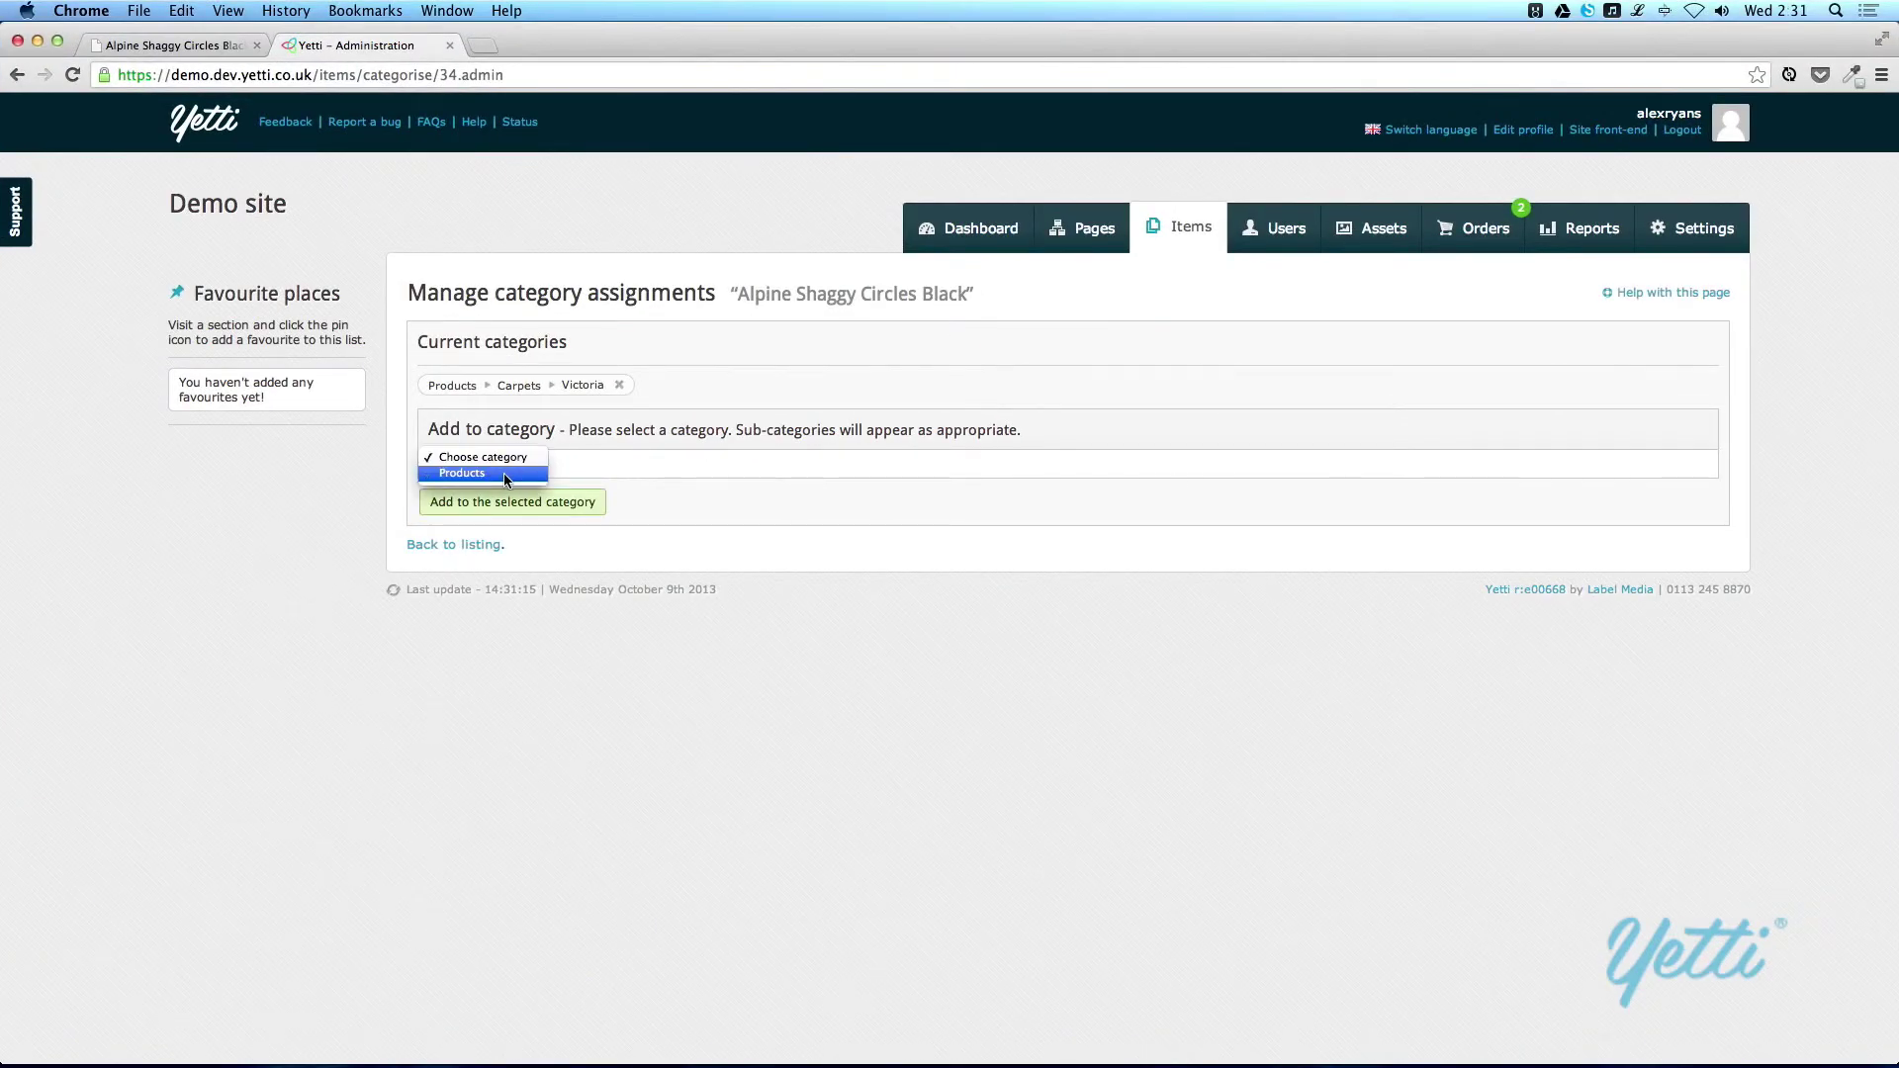
{"action": "left_click", "coordinate": [503, 473]}
{"action": "left_click", "coordinate": [530, 479]}
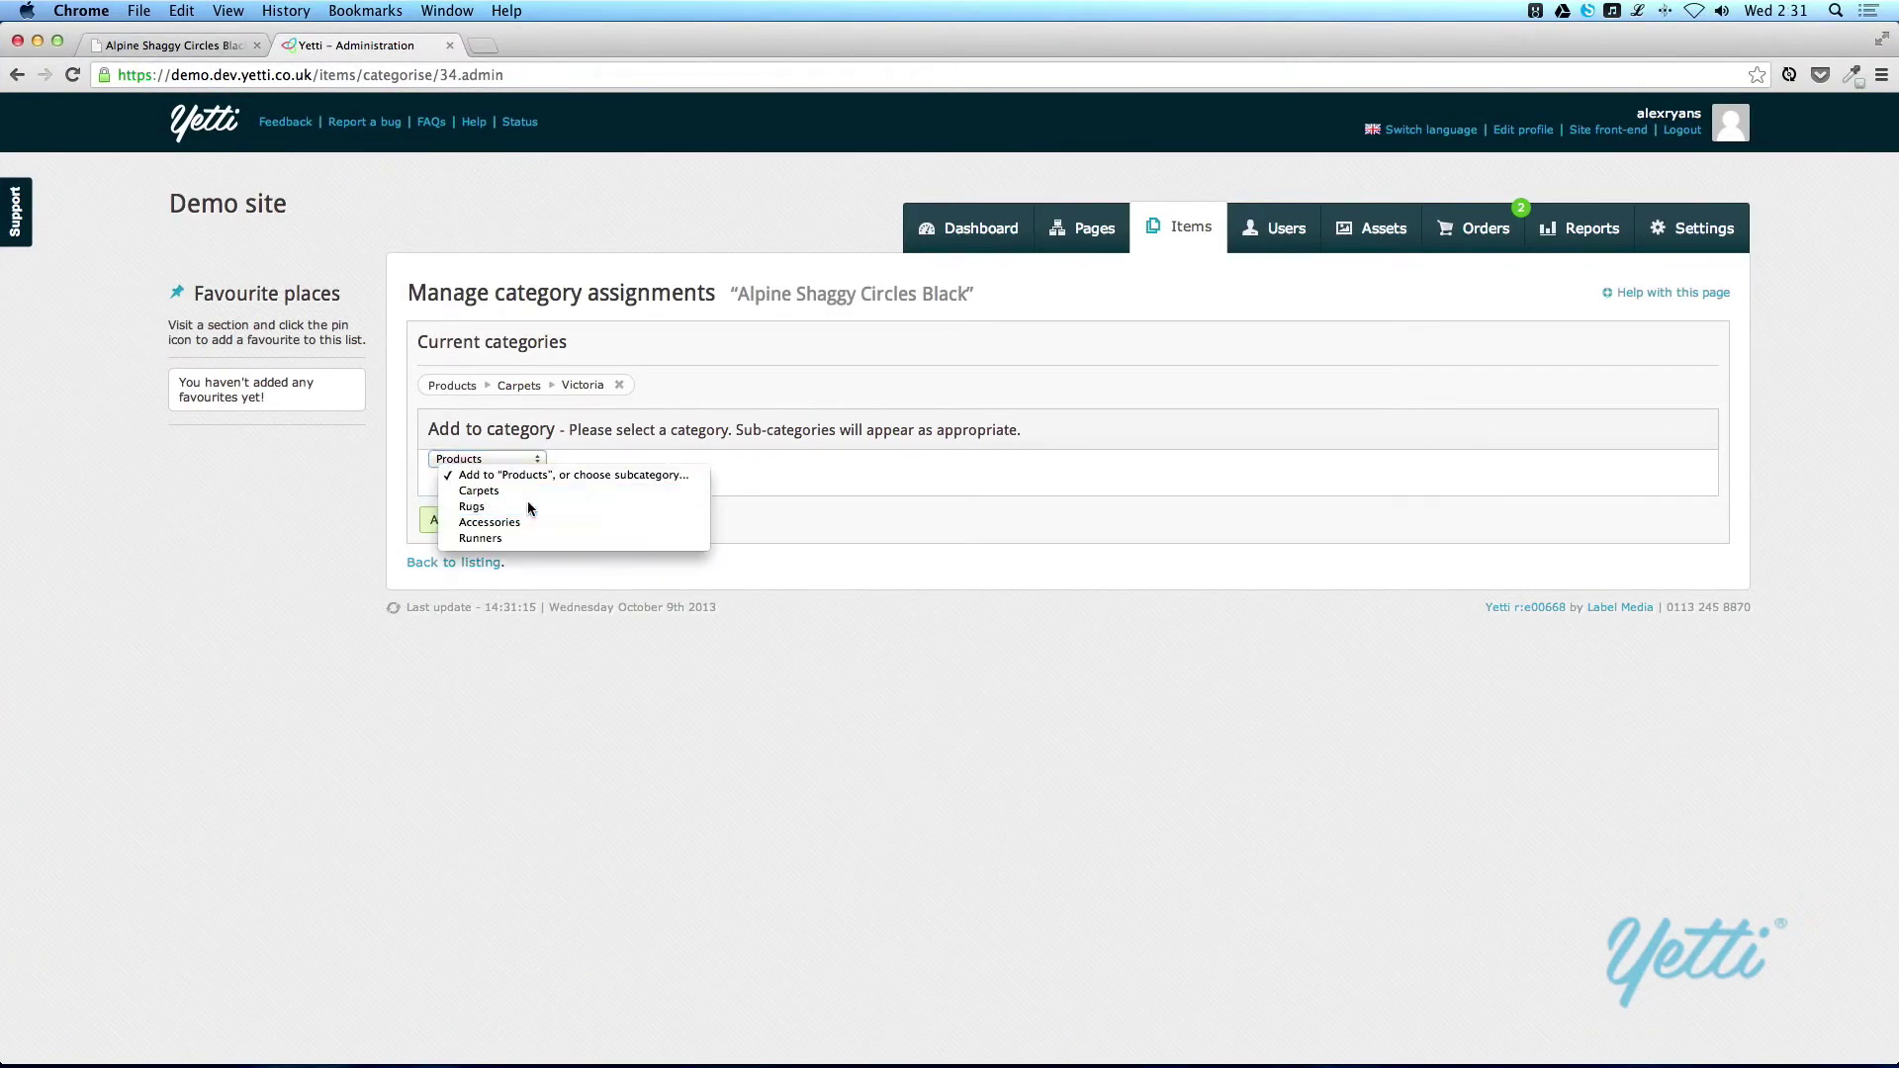
{"action": "left_click", "coordinate": [539, 503]}
{"action": "left_click", "coordinate": [556, 496]}
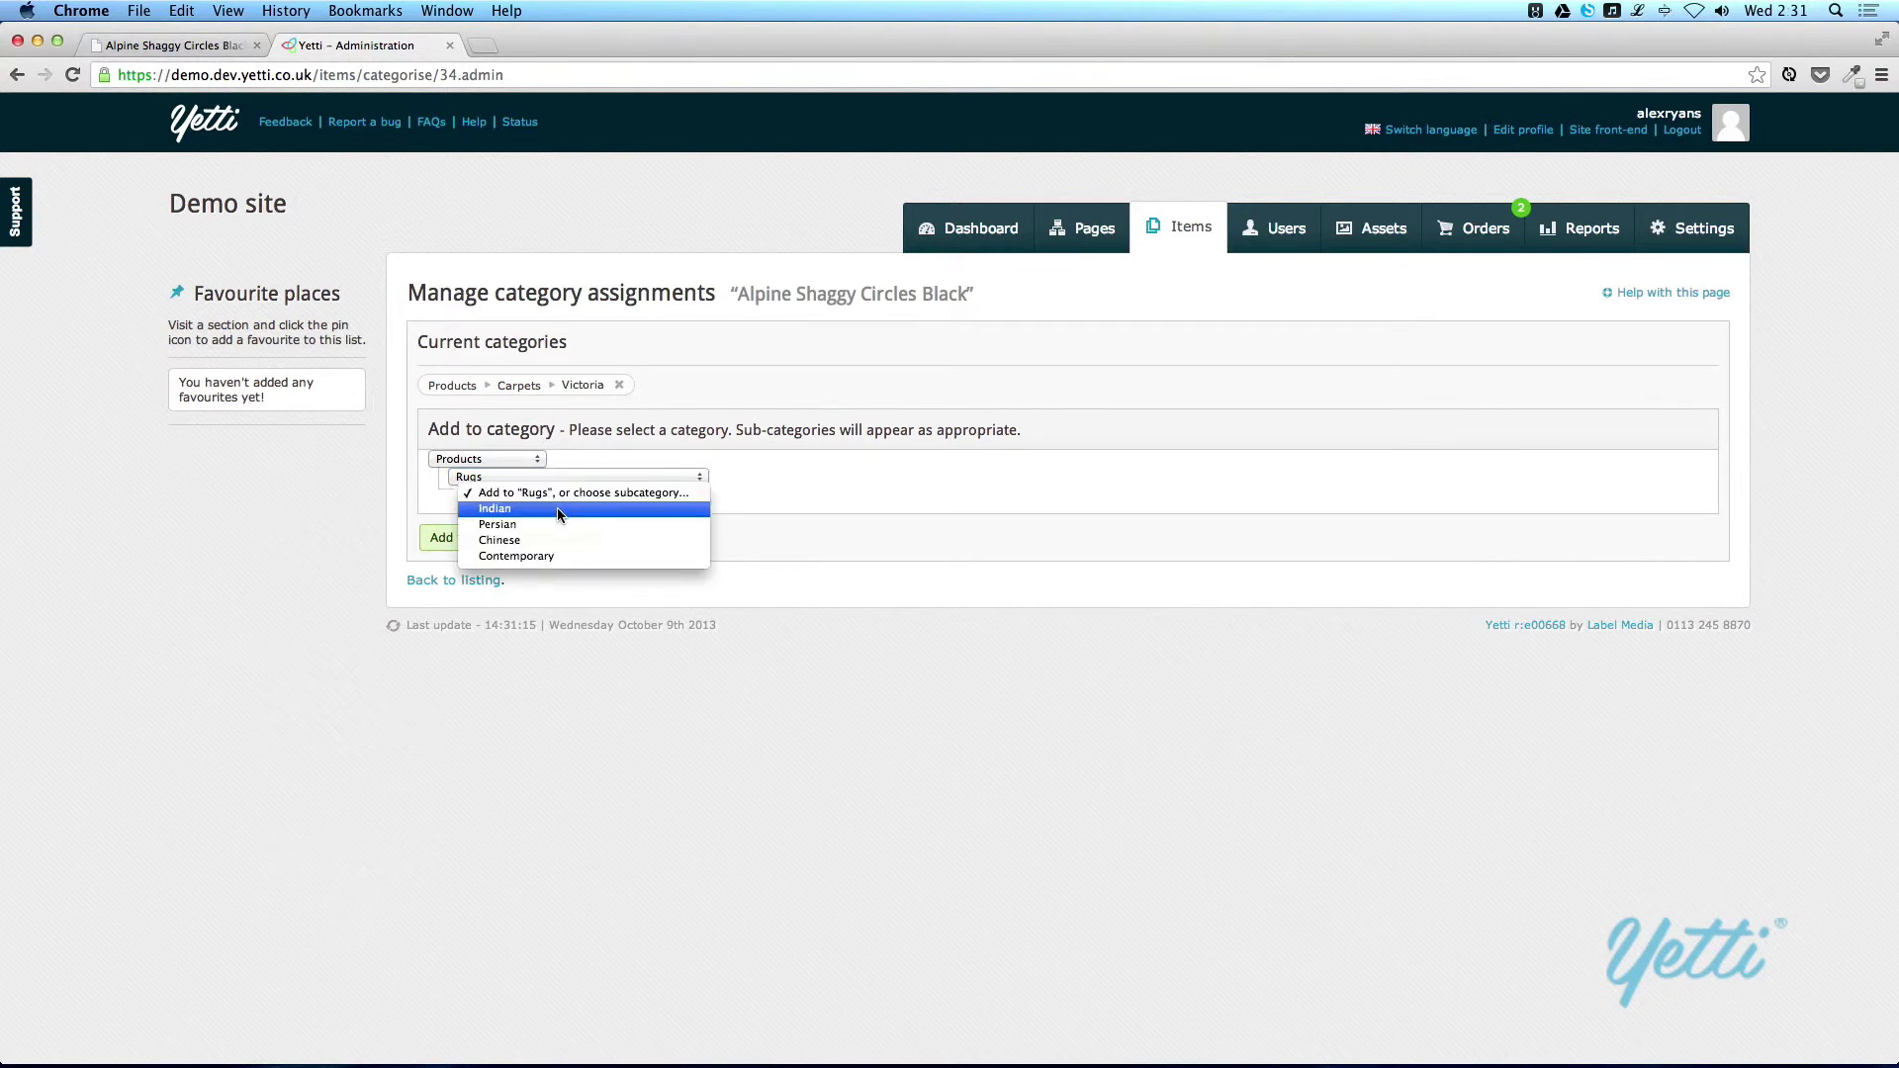
{"action": "left_click", "coordinate": [673, 513]}
{"action": "left_click", "coordinate": [513, 556]}
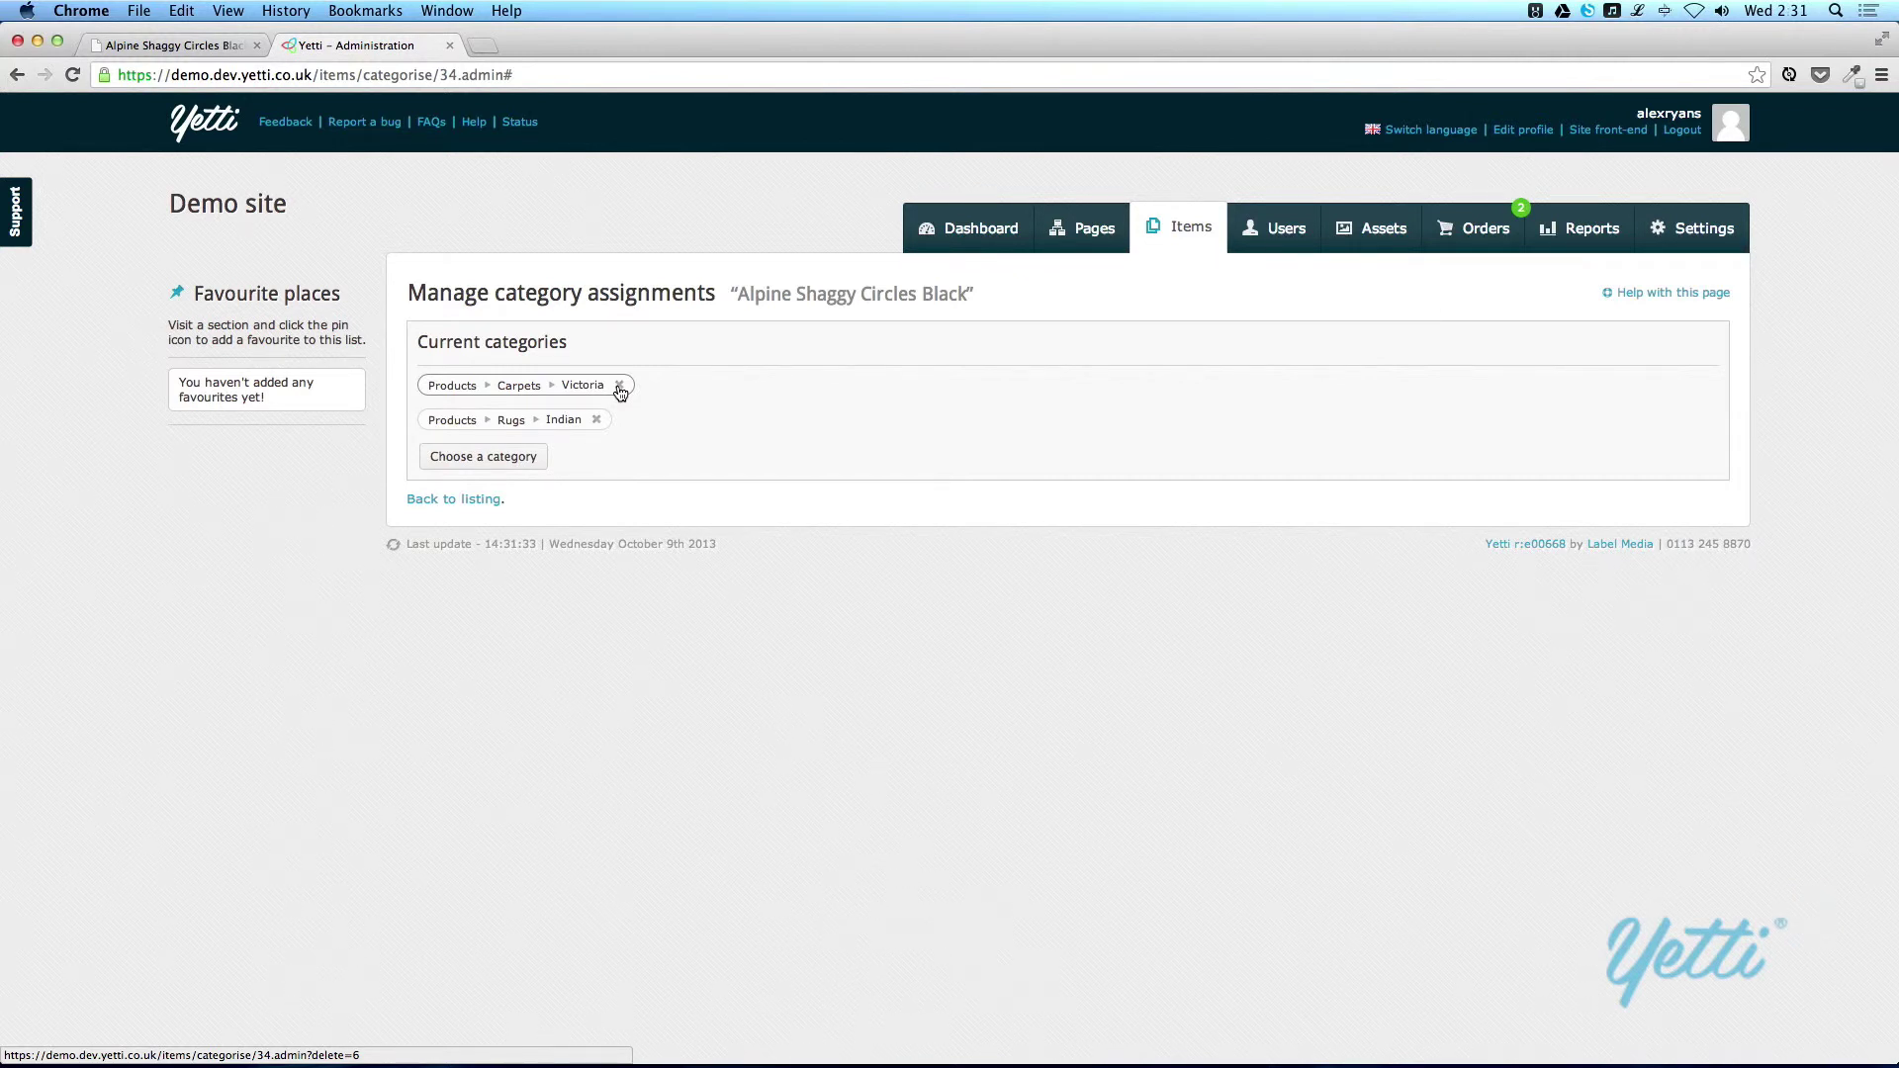
{"action": "left_click", "coordinate": [619, 387]}
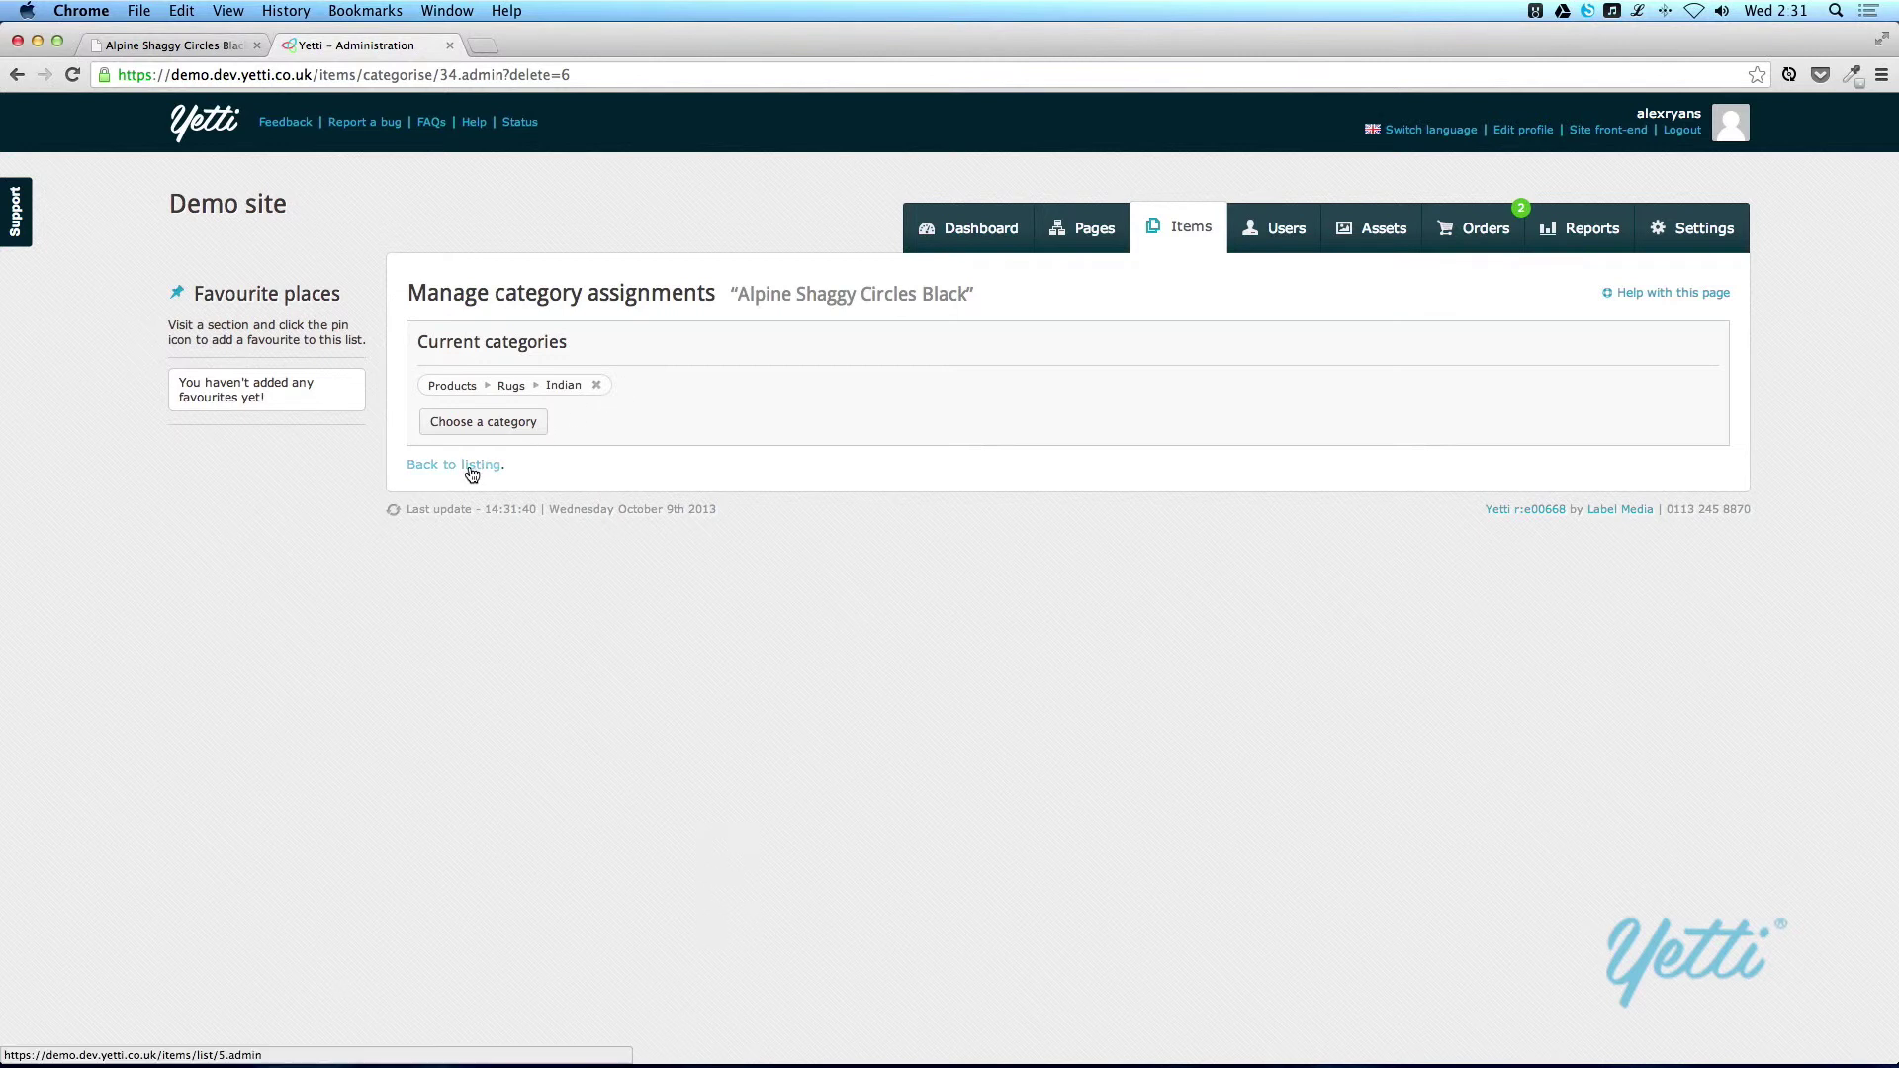
- Reload the storefront product page to check the updates, then view the Carpets and Rugs listings
{"action": "left_click", "coordinate": [472, 467]}
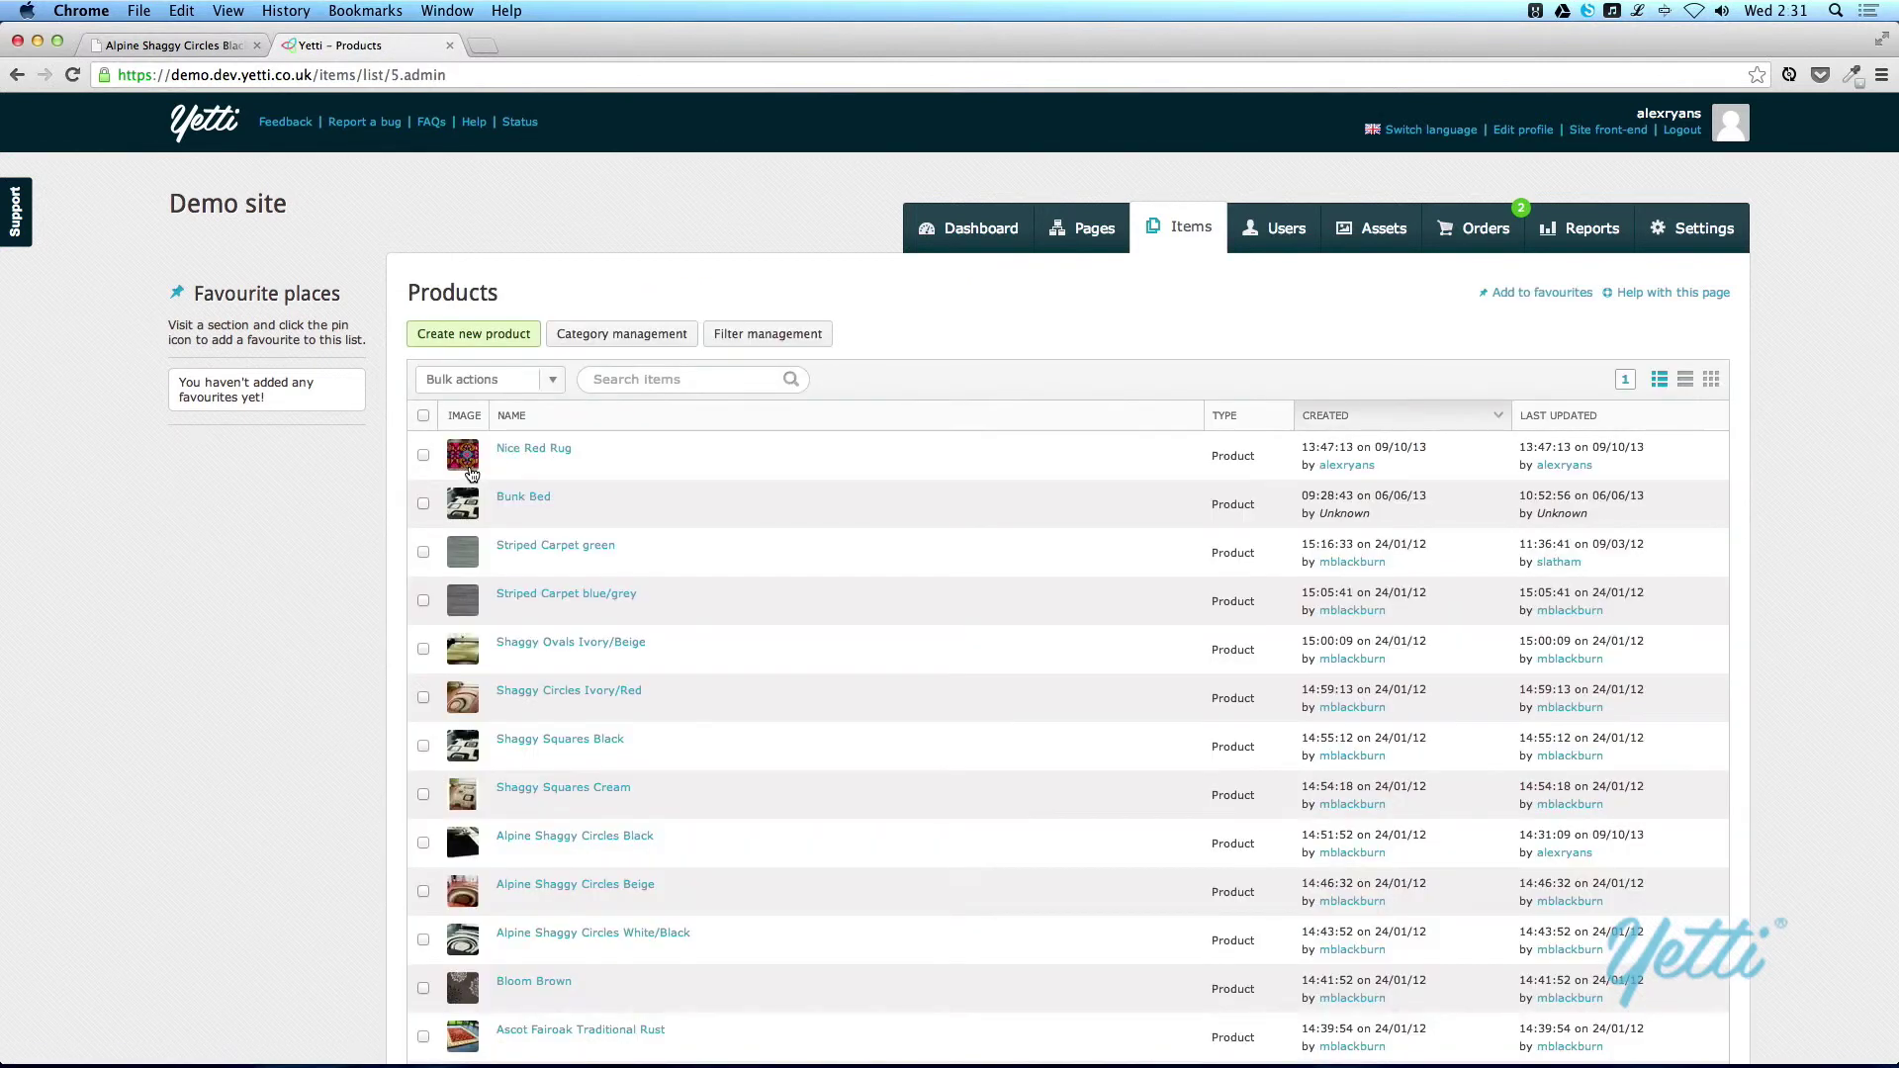
{"action": "left_click", "coordinate": [184, 47]}
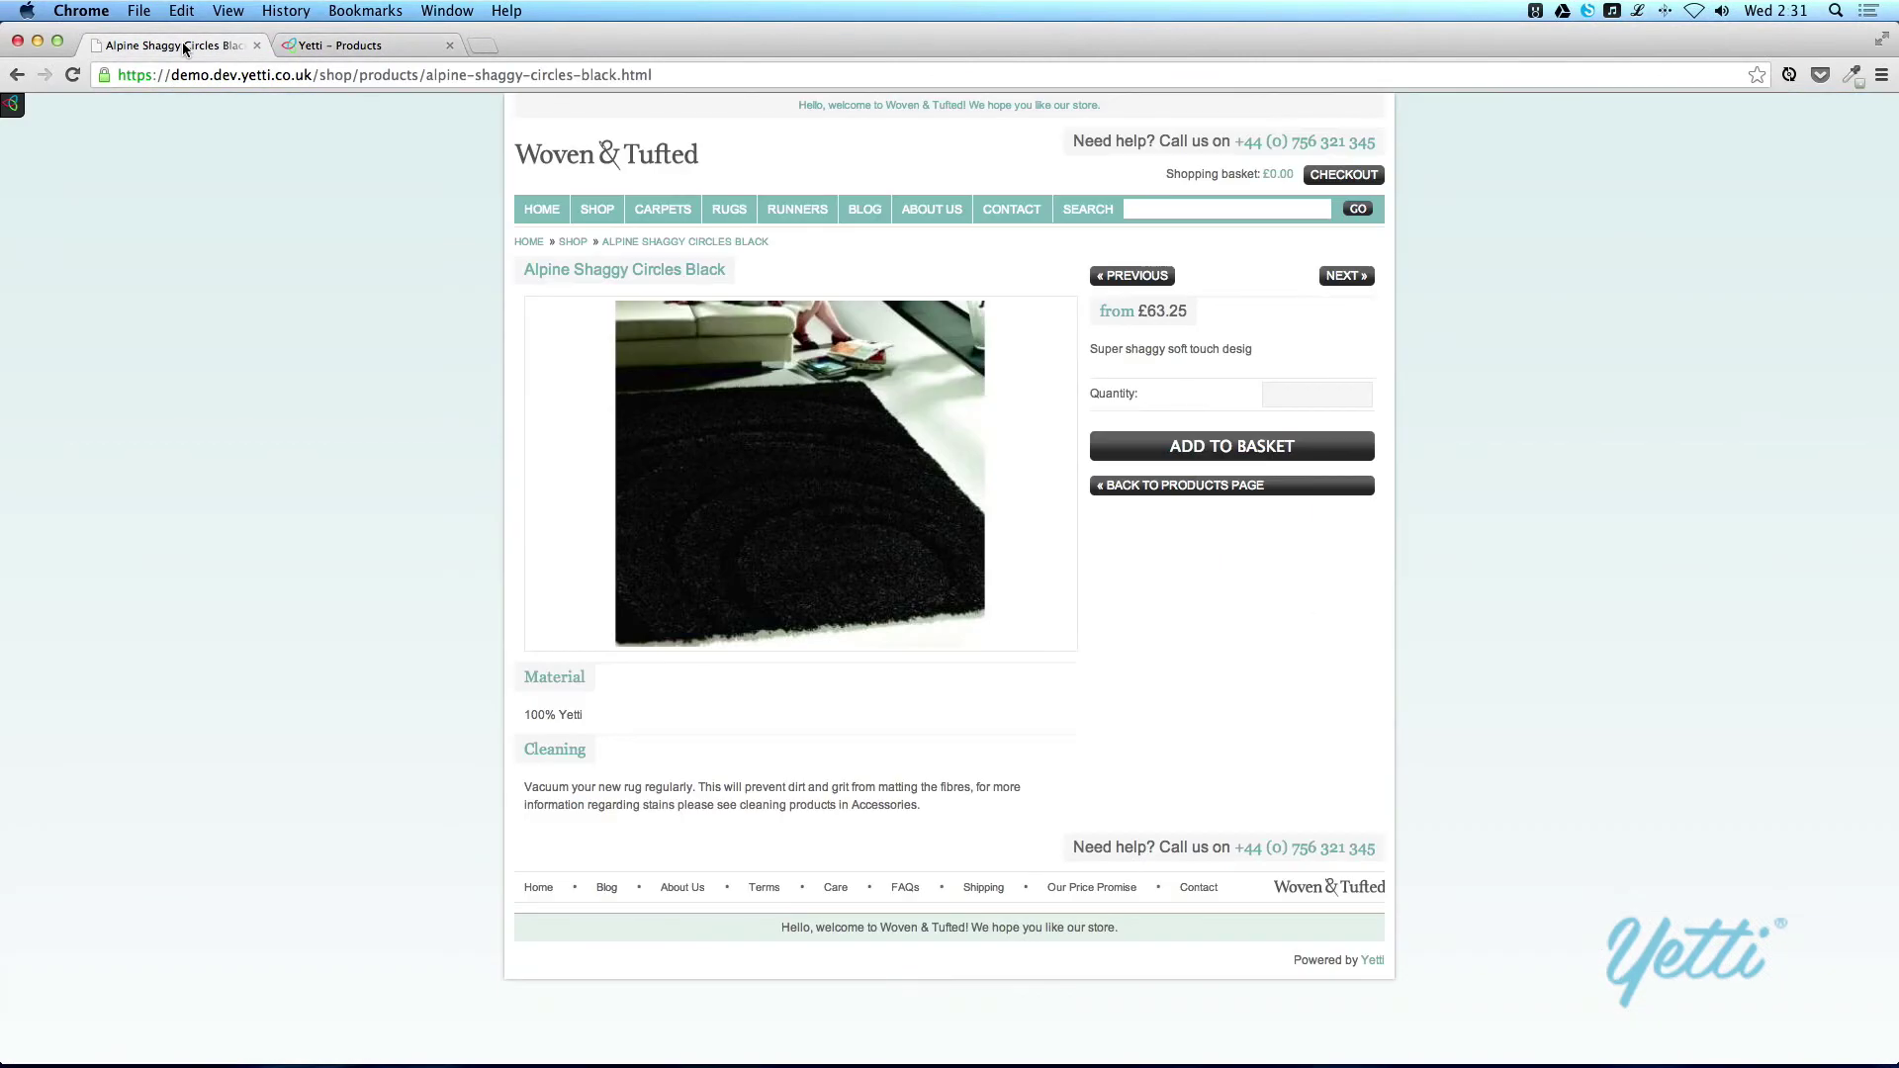
{"action": "key", "text": "super+r"}
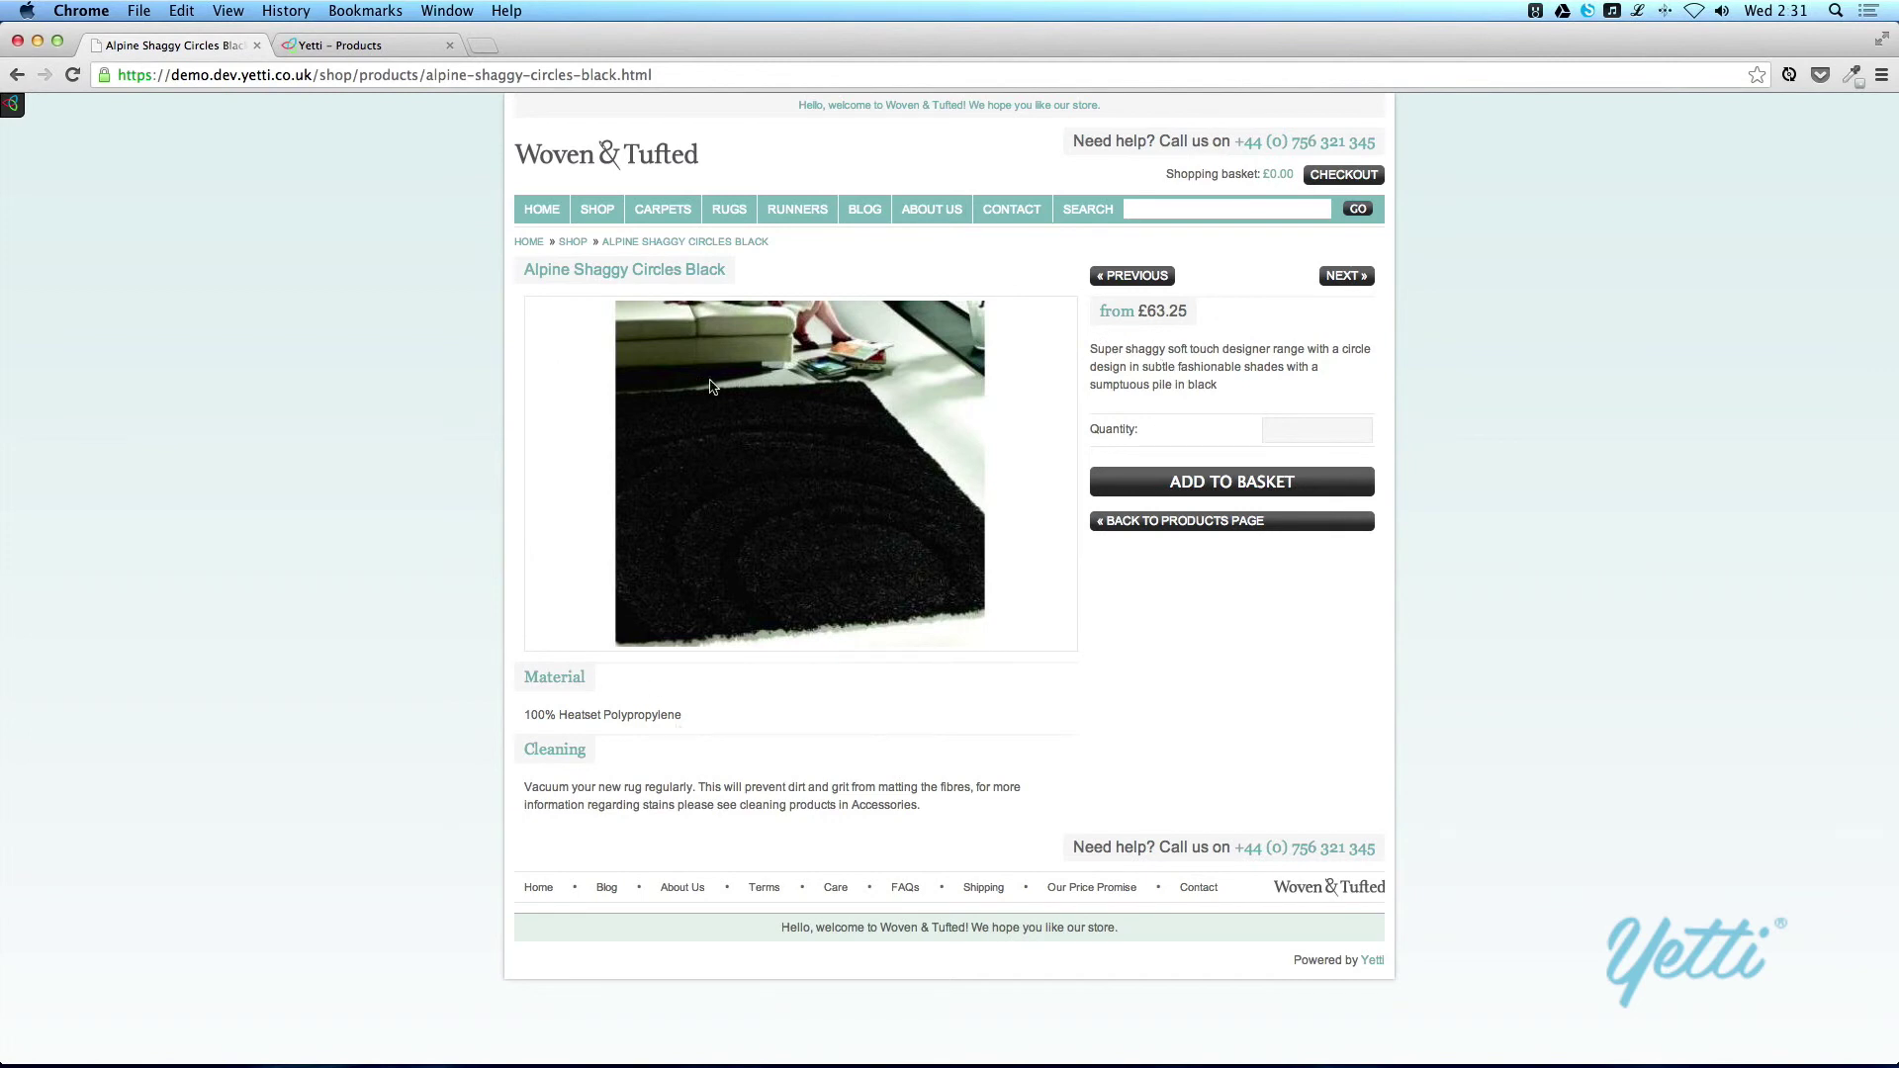
{"action": "left_click", "coordinate": [649, 214]}
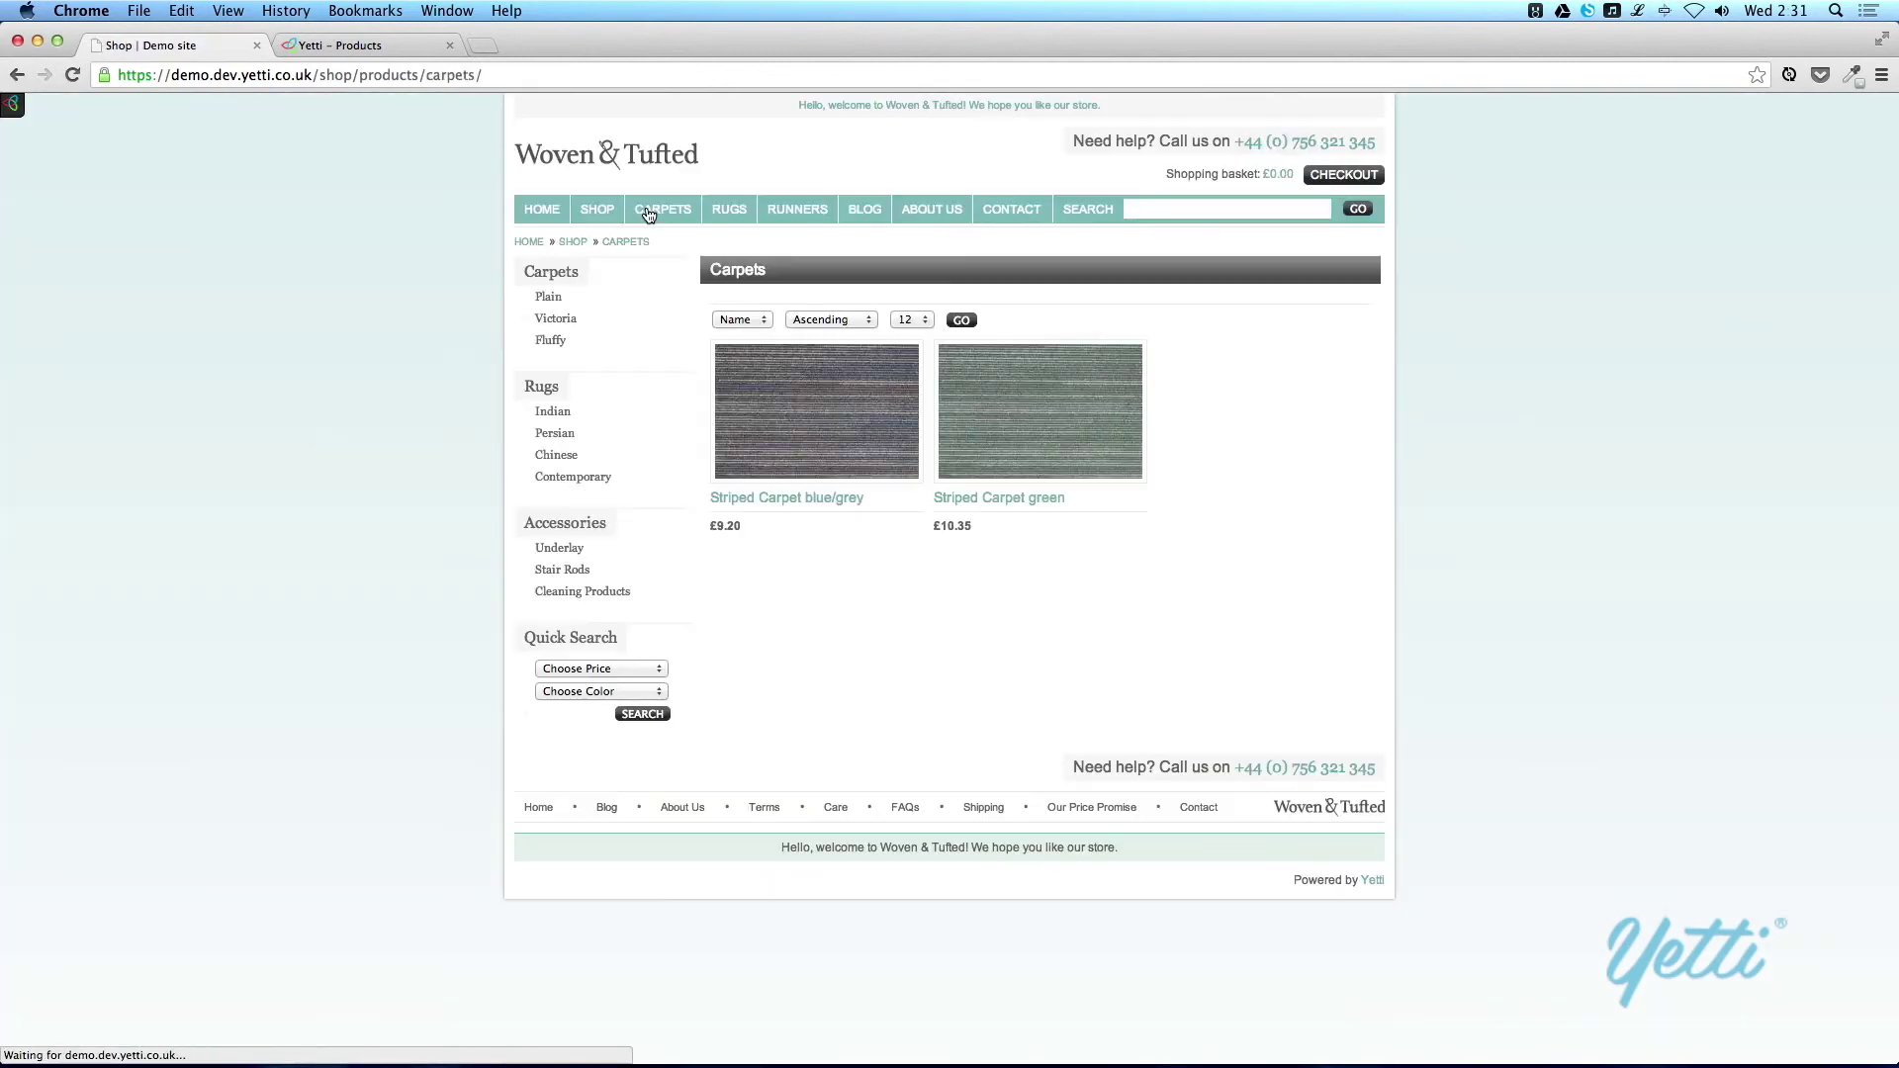
{"action": "left_click", "coordinate": [737, 213]}
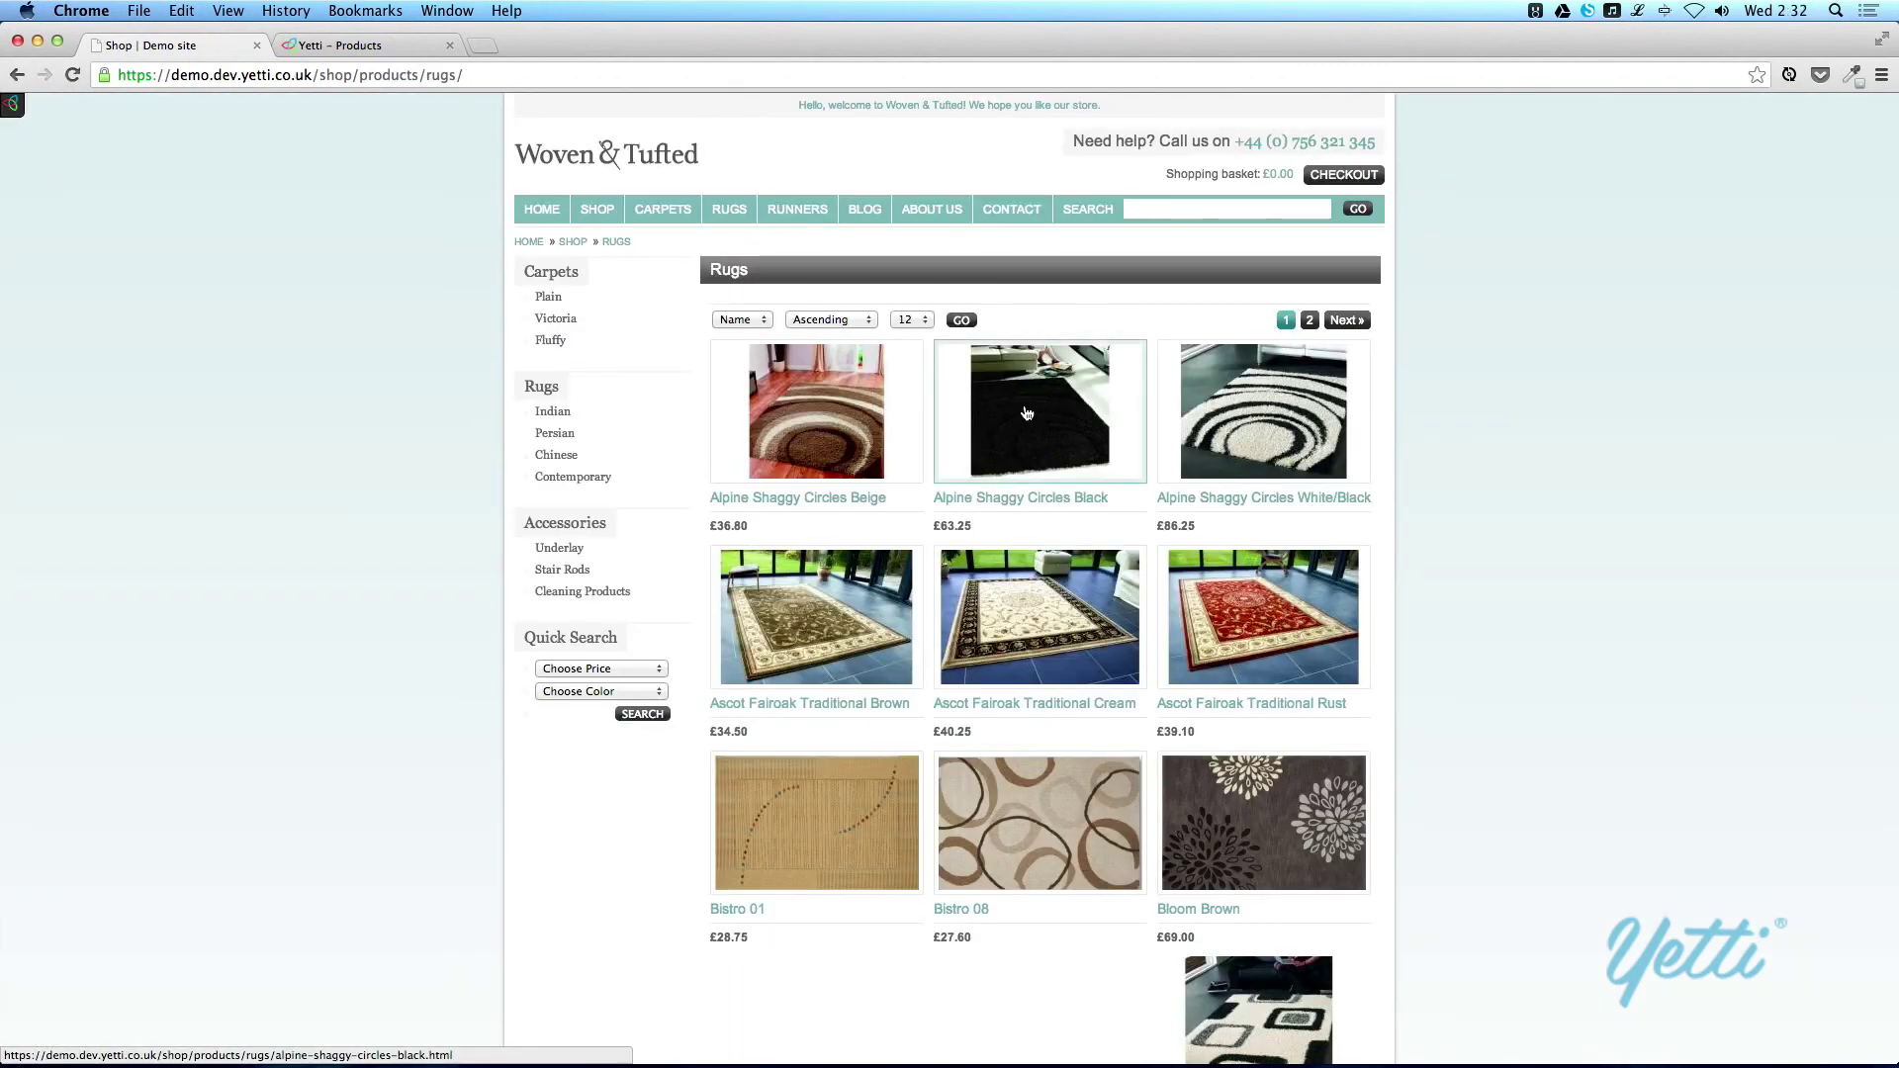